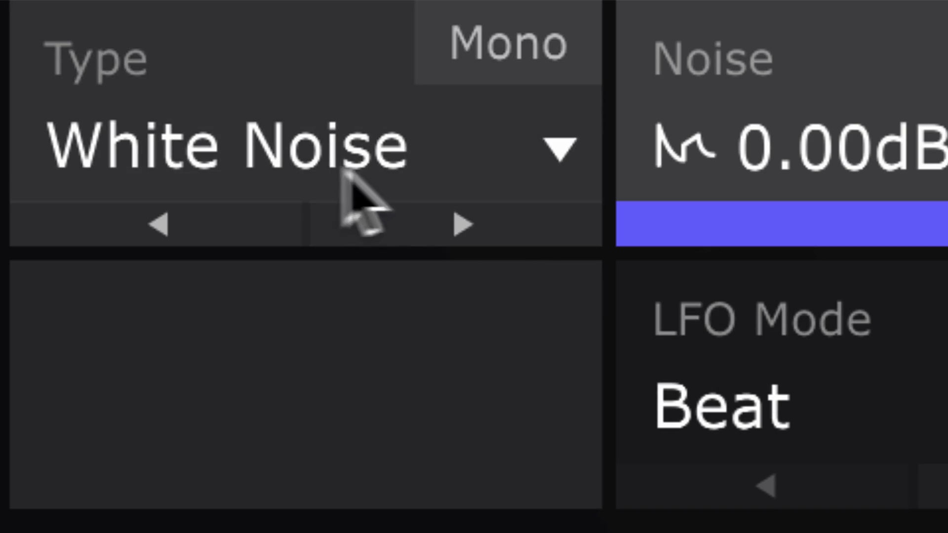
Choose a noise type and push the noise Envelope Amount higher.
{"action": "left_click", "coordinate": [346, 171]}
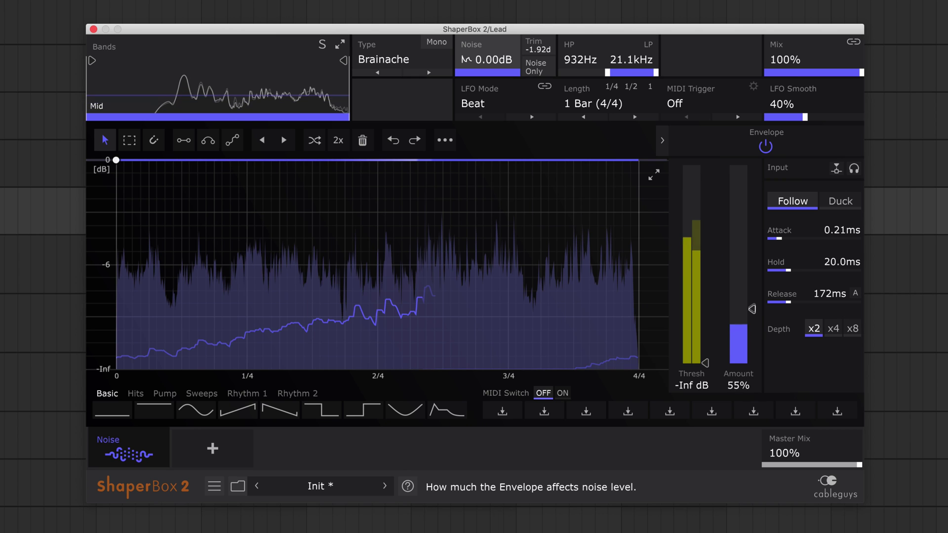
{"action": "left_click_drag", "start_coordinate": [752, 309], "coordinate": [752, 283]}
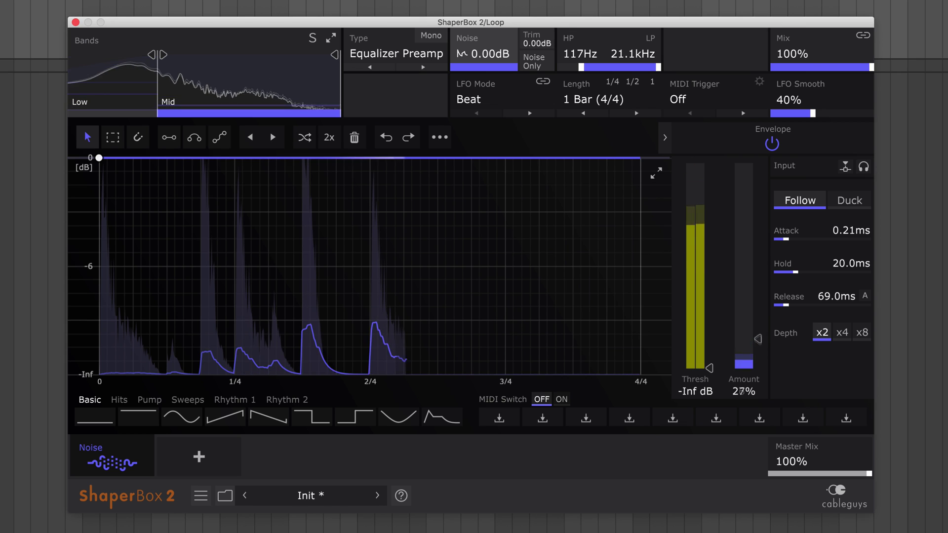
{"action": "left_click_drag", "start_coordinate": [743, 392], "coordinate": [743, 384]}
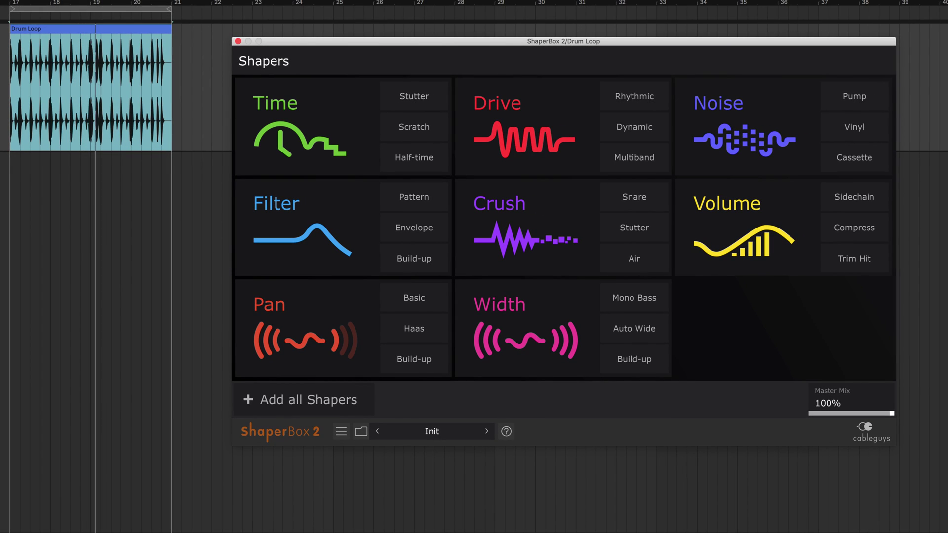
Add a NoiseShaper from the Noise tile, giving White Noise at 0.00dB.
{"action": "left_click", "coordinate": [777, 116]}
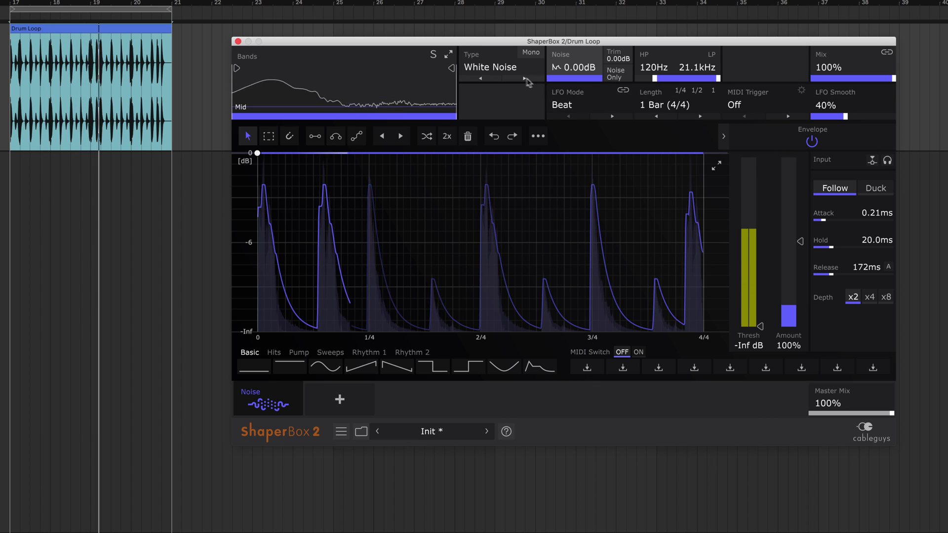
Switch the noise type to Smooth Chorus, then step on to Thick Chorus.
{"action": "left_click", "coordinate": [506, 70]}
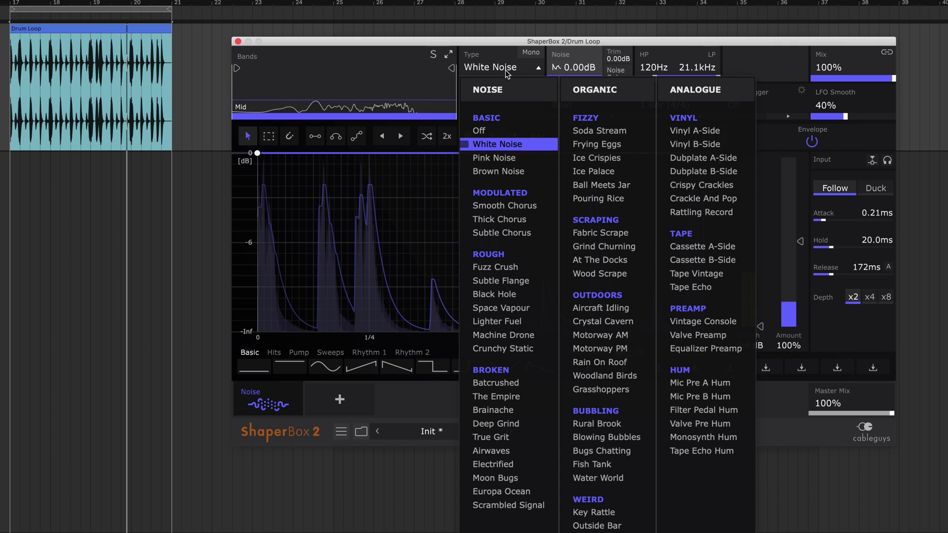
{"action": "left_click", "coordinate": [535, 207]}
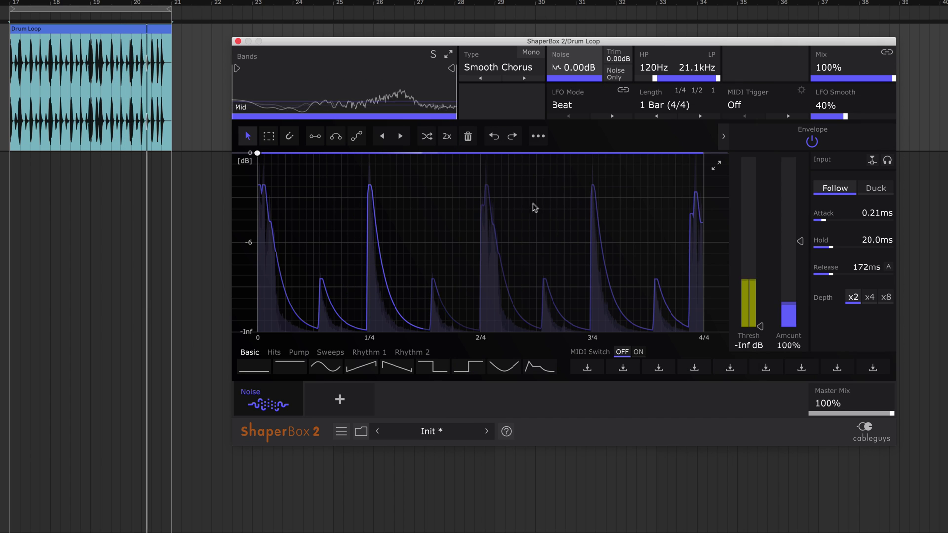
{"action": "left_click", "coordinate": [524, 78]}
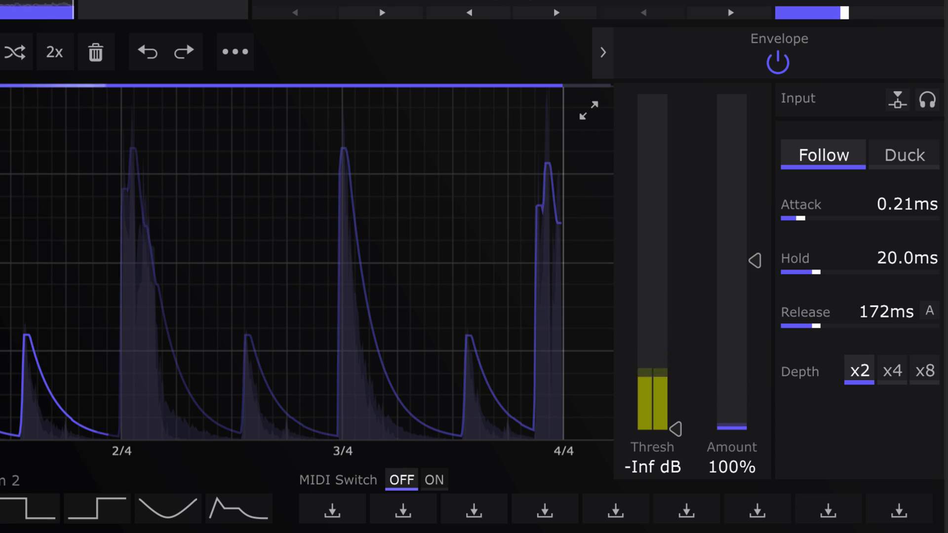
{"action": "scroll", "coordinate": [732, 466], "scroll_direction": "up", "scroll_amount": 6}
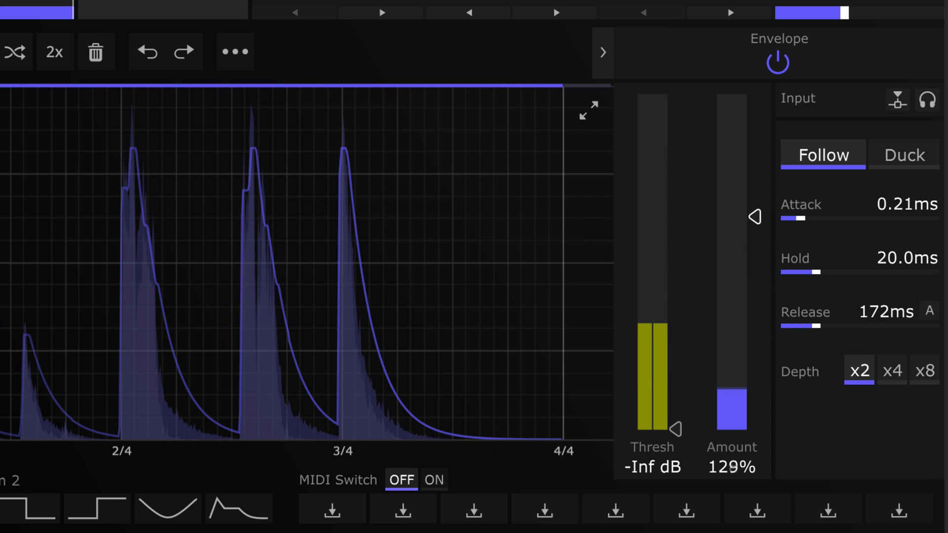
{"action": "scroll", "coordinate": [732, 467], "scroll_direction": "up", "scroll_amount": 5}
{"action": "scroll", "coordinate": [732, 467], "scroll_direction": "down", "scroll_amount": 11}
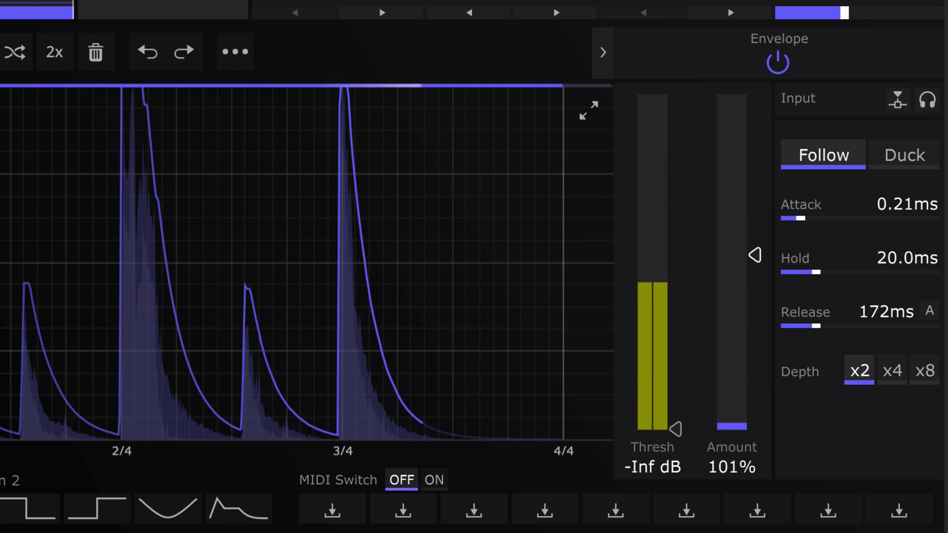
{"action": "scroll", "coordinate": [732, 466], "scroll_direction": "down", "scroll_amount": 4}
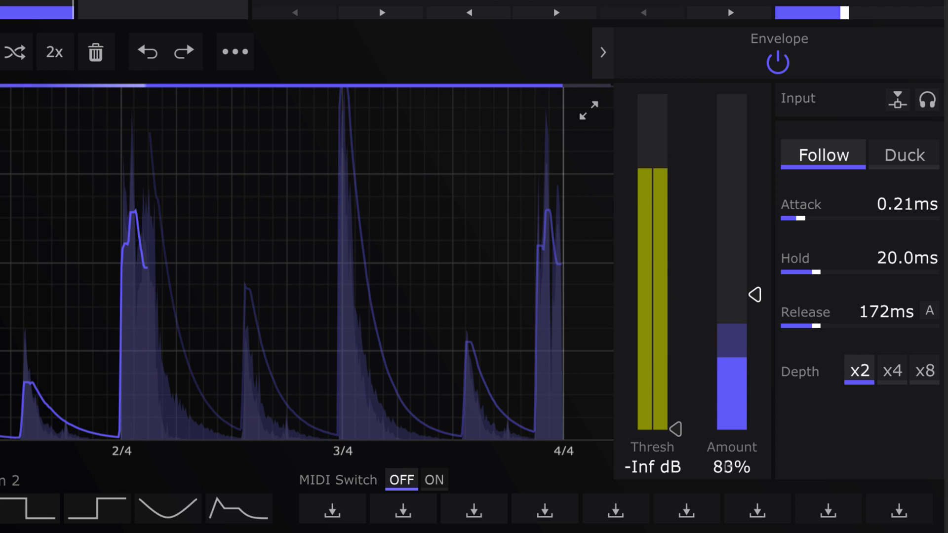
{"action": "scroll", "coordinate": [732, 467], "scroll_direction": "up", "scroll_amount": 1}
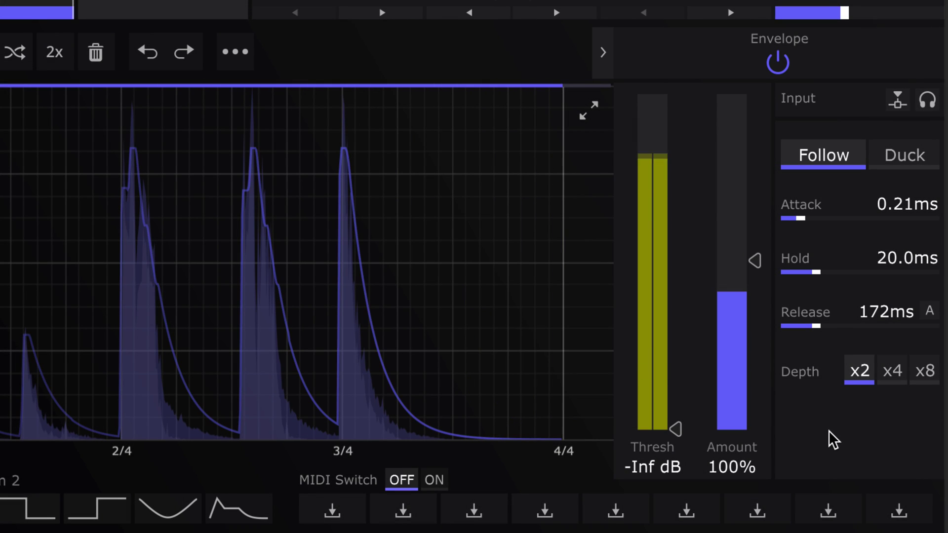
Set the envelope threshold and try attack 11.4ms, hold 57.8ms and release about 618ms.
{"action": "left_click_drag", "start_coordinate": [676, 430], "coordinate": [675, 226]}
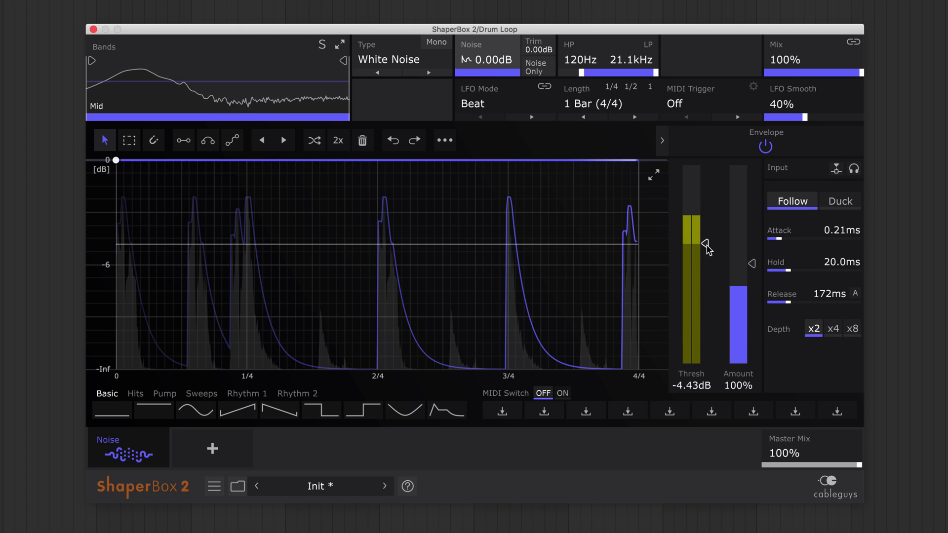
{"action": "left_click_drag", "start_coordinate": [707, 248], "coordinate": [706, 363]}
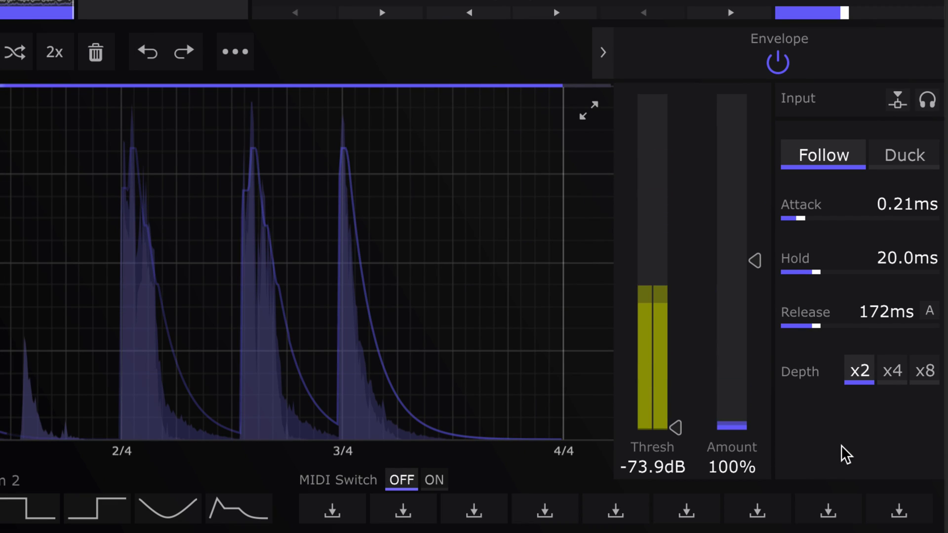
{"action": "left_click_drag", "start_coordinate": [810, 228], "coordinate": [843, 218]}
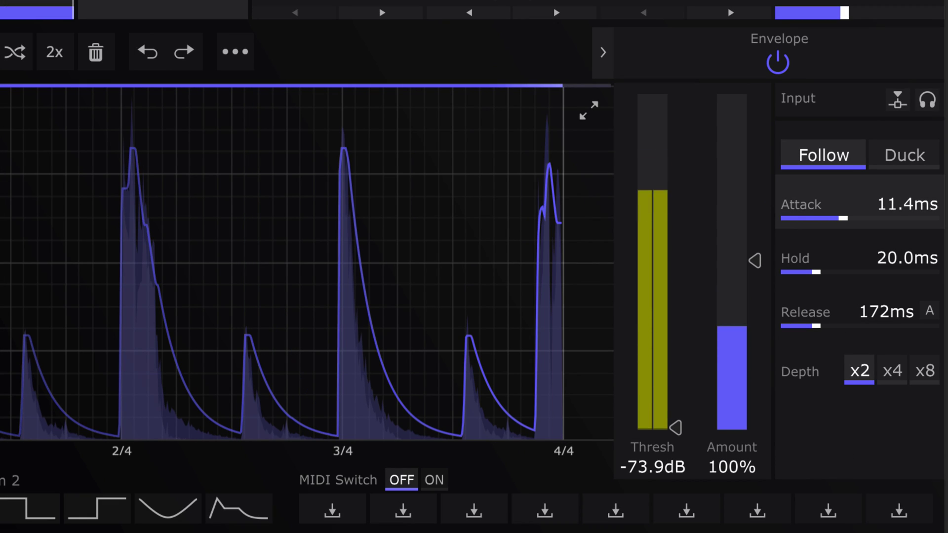
{"action": "left_click_drag", "start_coordinate": [814, 271], "coordinate": [838, 272]}
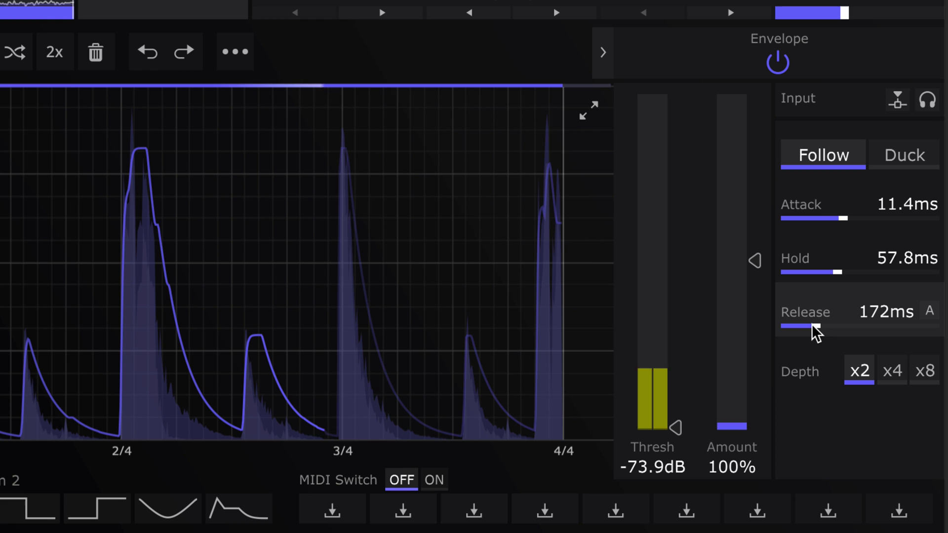
{"action": "left_click_drag", "start_coordinate": [817, 325], "coordinate": [848, 326]}
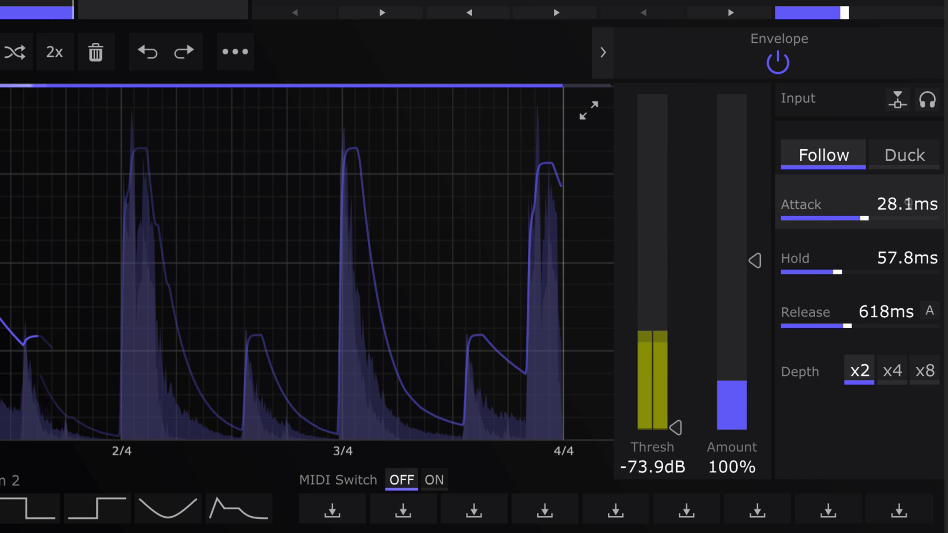
Shorten release to 98.0ms, then restore hold 20.0ms and release 172ms.
{"action": "scroll", "coordinate": [908, 203], "scroll_direction": "up", "scroll_amount": 2}
{"action": "scroll", "coordinate": [847, 253], "scroll_direction": "up", "scroll_amount": 5}
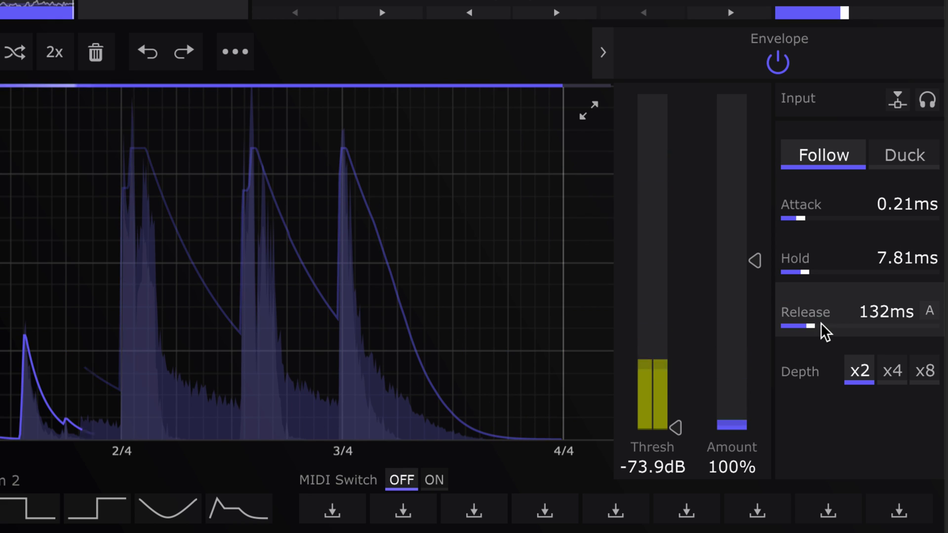
{"action": "left_click_drag", "start_coordinate": [824, 329], "coordinate": [820, 336]}
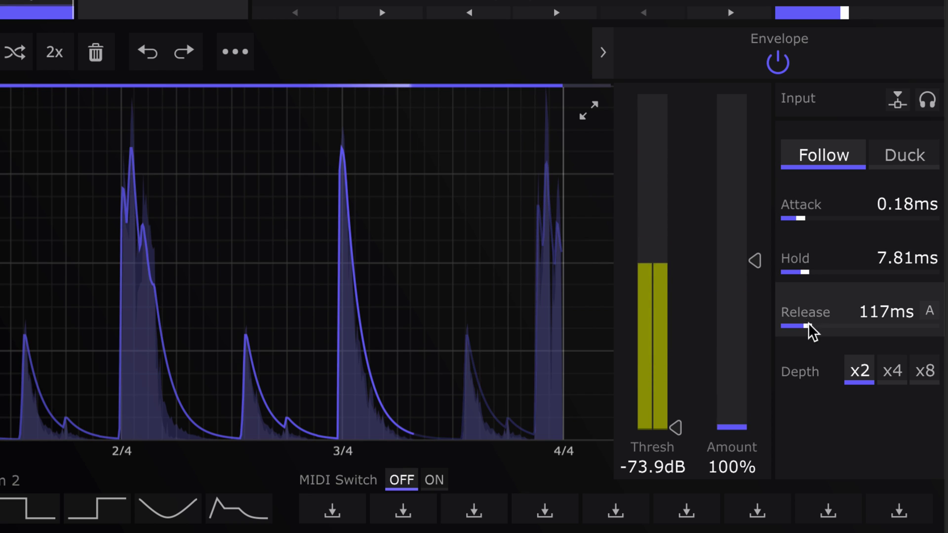
{"action": "left_click_drag", "start_coordinate": [808, 328], "coordinate": [805, 337]}
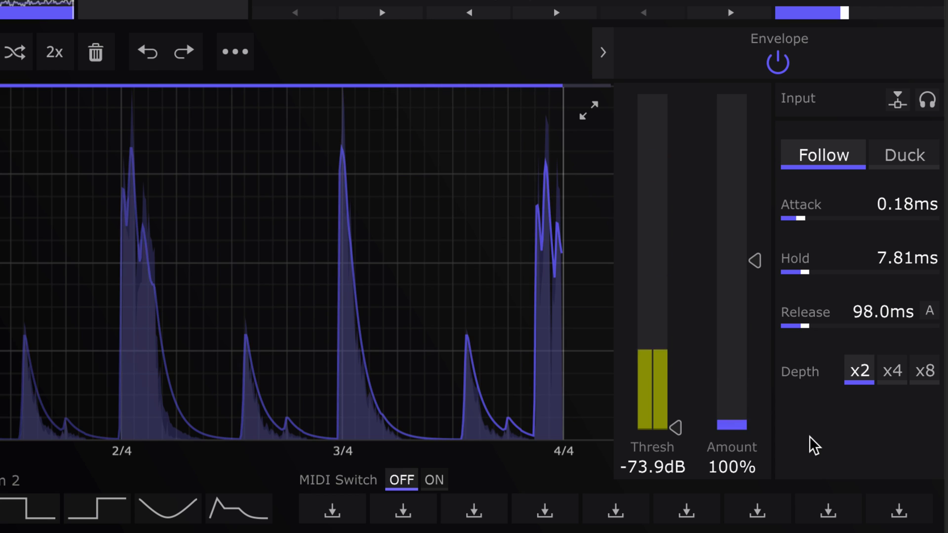
{"action": "left_click_drag", "start_coordinate": [777, 292], "coordinate": [777, 271]}
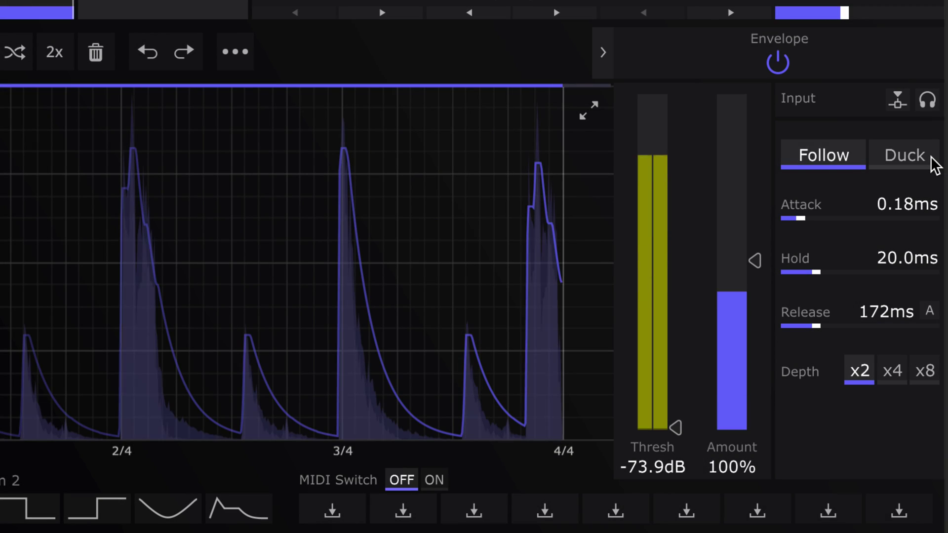
Switch the noise envelope to Duck mode with x4 depth.
{"action": "left_click", "coordinate": [930, 158]}
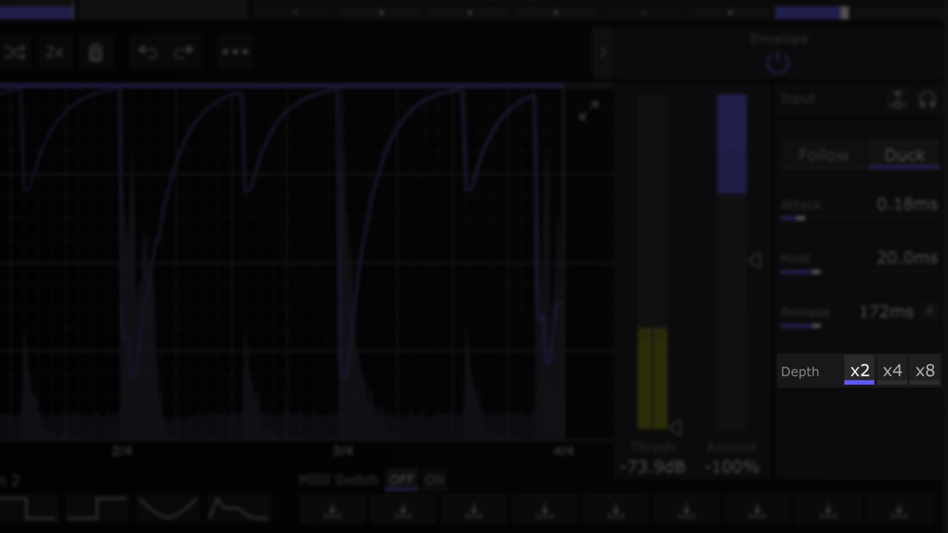
{"action": "left_click", "coordinate": [903, 380]}
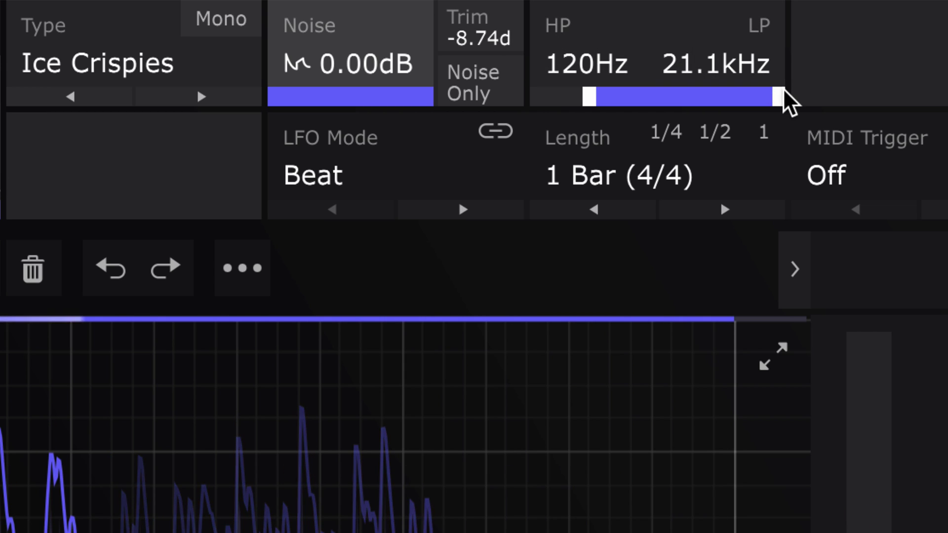
Filter the noise 148Hz to 14.4kHz, test Mono briefly, then solo it with Noise Only.
{"action": "left_click_drag", "start_coordinate": [599, 96], "coordinate": [634, 96]}
{"action": "left_click_drag", "start_coordinate": [779, 97], "coordinate": [766, 97]}
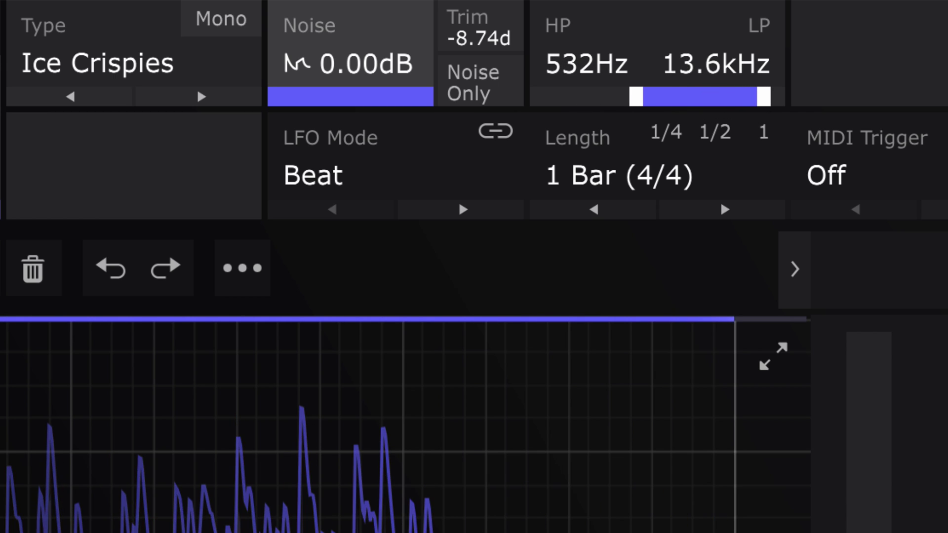
{"action": "left_click", "coordinate": [245, 19]}
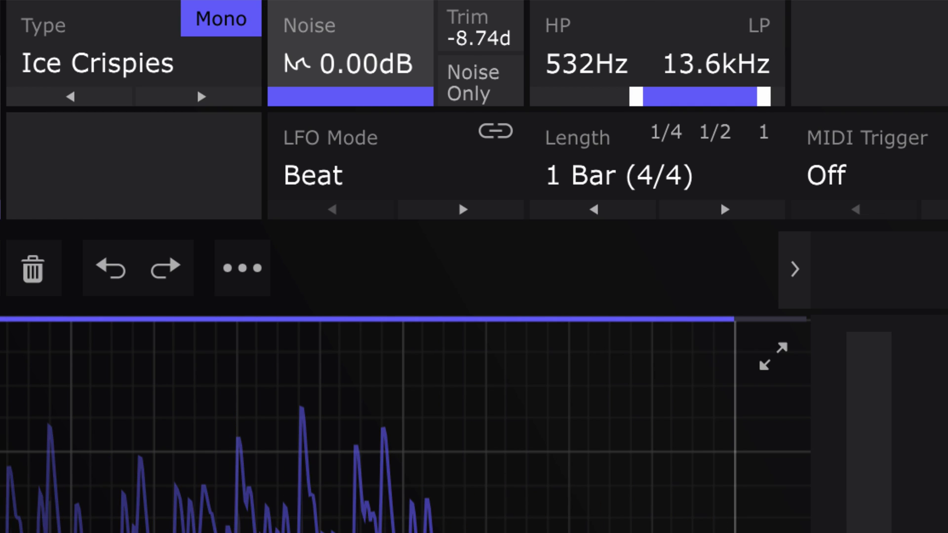
{"action": "left_click", "coordinate": [246, 23]}
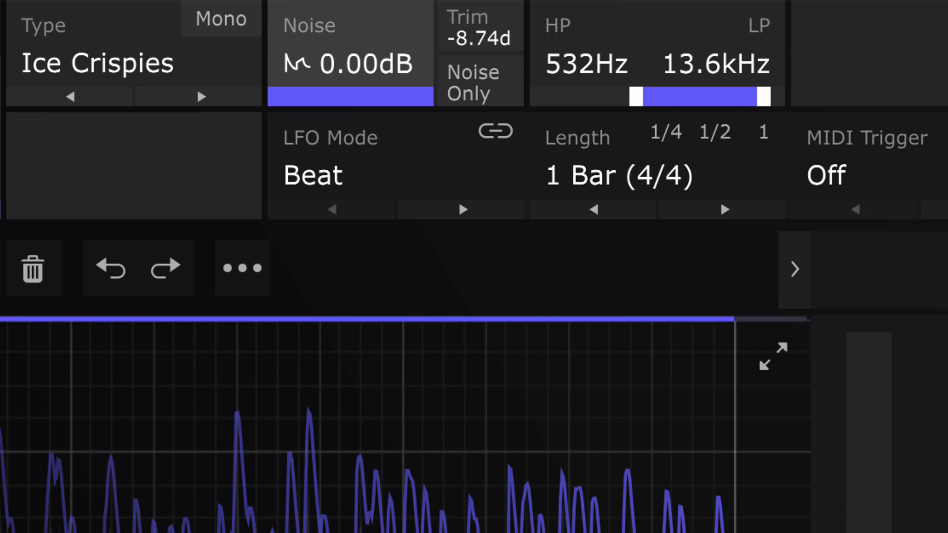
{"action": "left_click", "coordinate": [507, 85]}
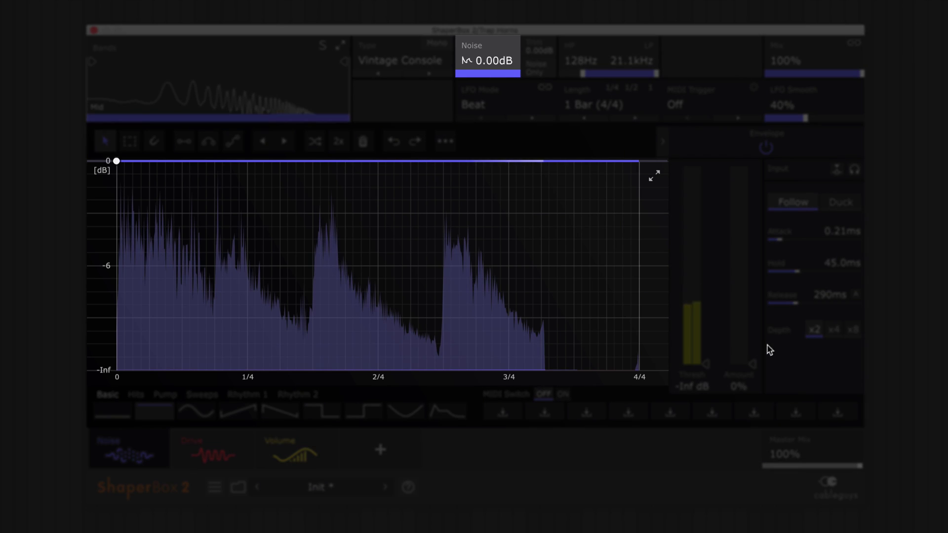
Raise the Envelope Amount to about 150% and audition Basic and Sweeps wave presets.
{"action": "left_click_drag", "start_coordinate": [753, 344], "coordinate": [753, 311]}
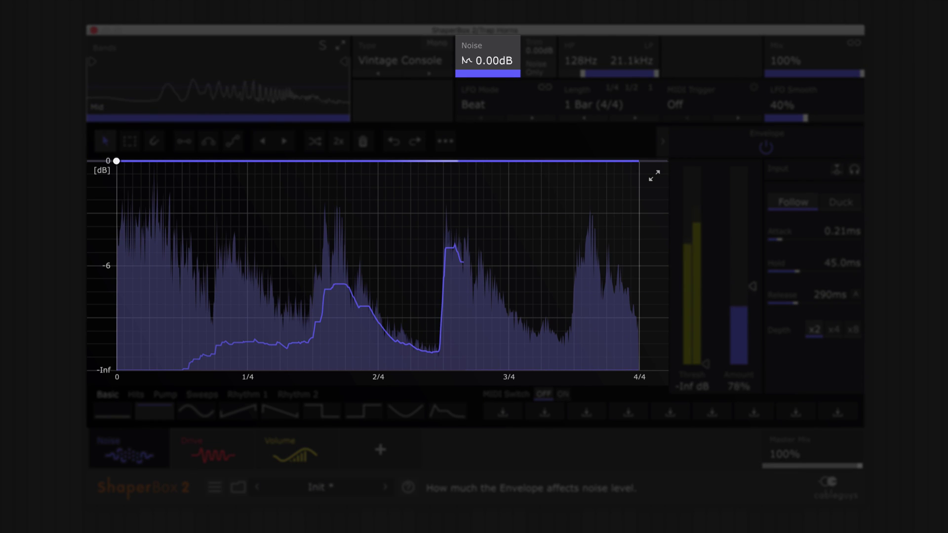
{"action": "left_click_drag", "start_coordinate": [753, 270], "coordinate": [747, 214]}
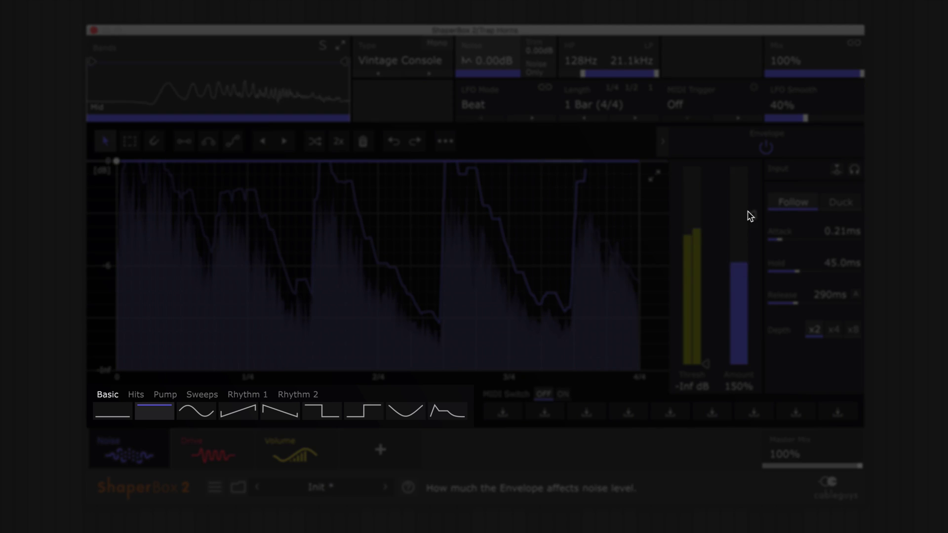
{"action": "left_click", "coordinate": [249, 411]}
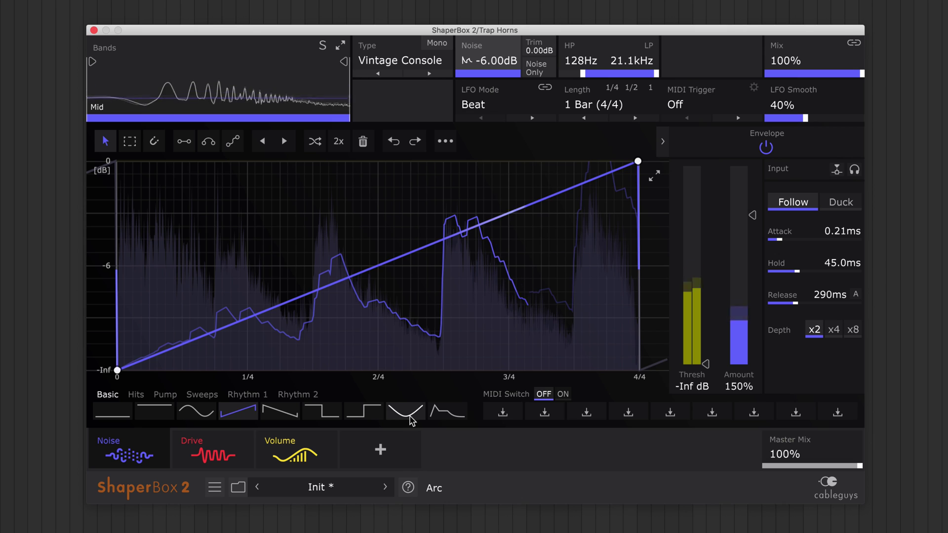
{"action": "left_click", "coordinate": [410, 419]}
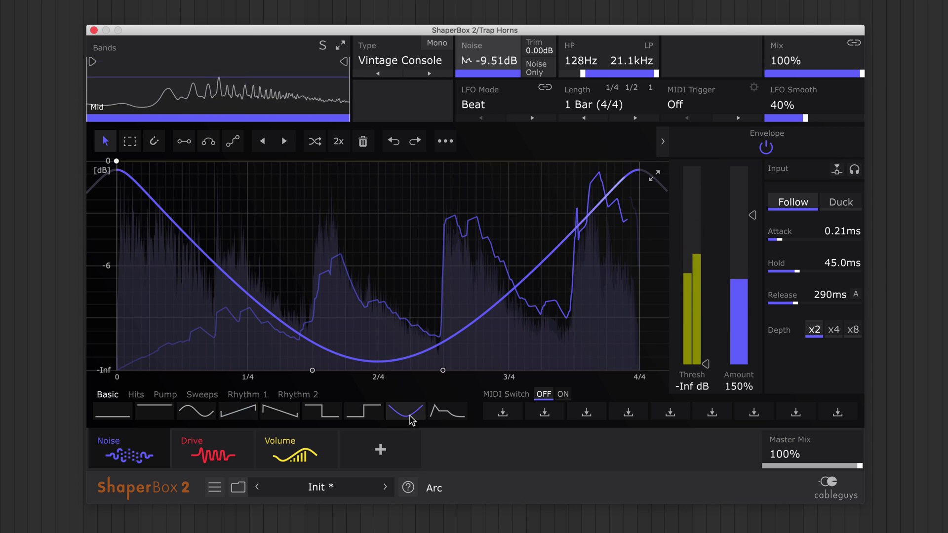
{"action": "left_click", "coordinate": [202, 396]}
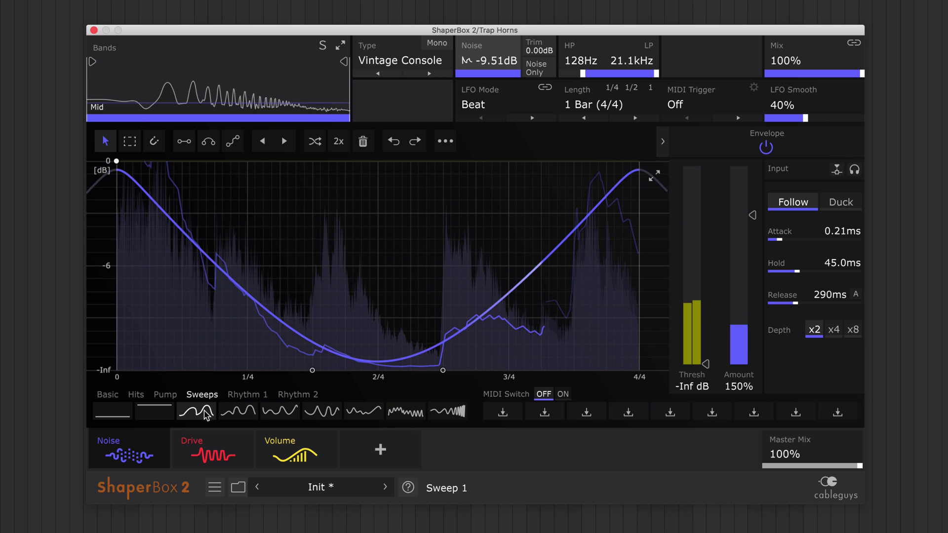
{"action": "left_click", "coordinate": [205, 413]}
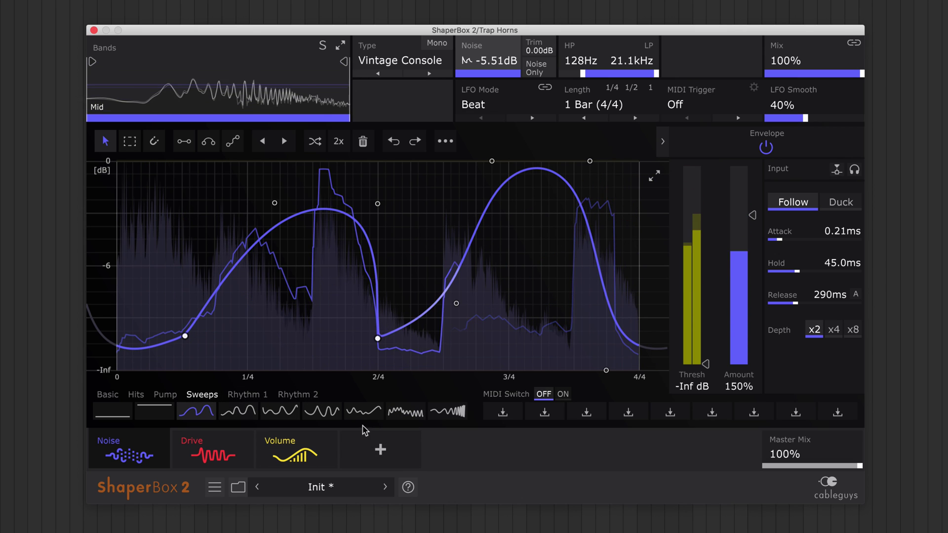
{"action": "left_click", "coordinate": [322, 411]}
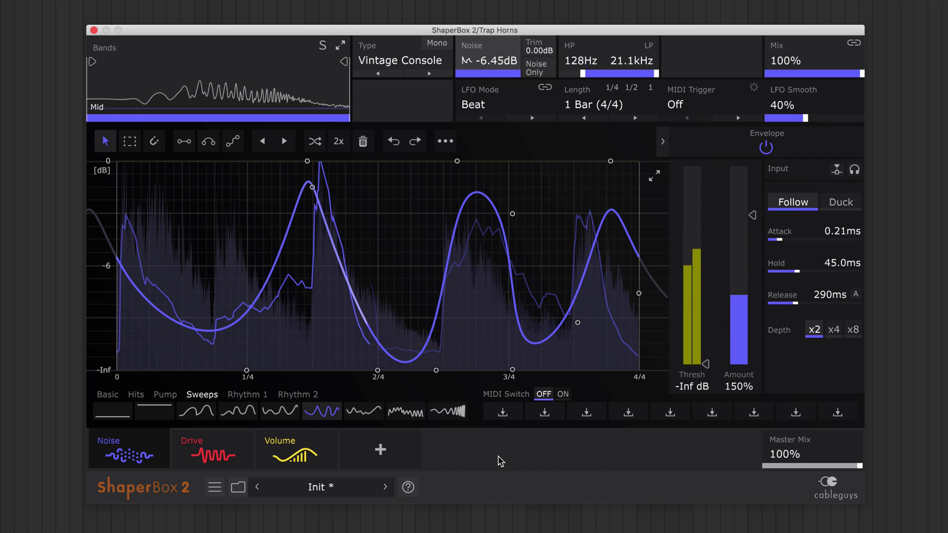
Try Pump waves while switching LFO length to 1/4 and back to 1 Bar (4/4).
{"action": "left_click", "coordinate": [166, 398]}
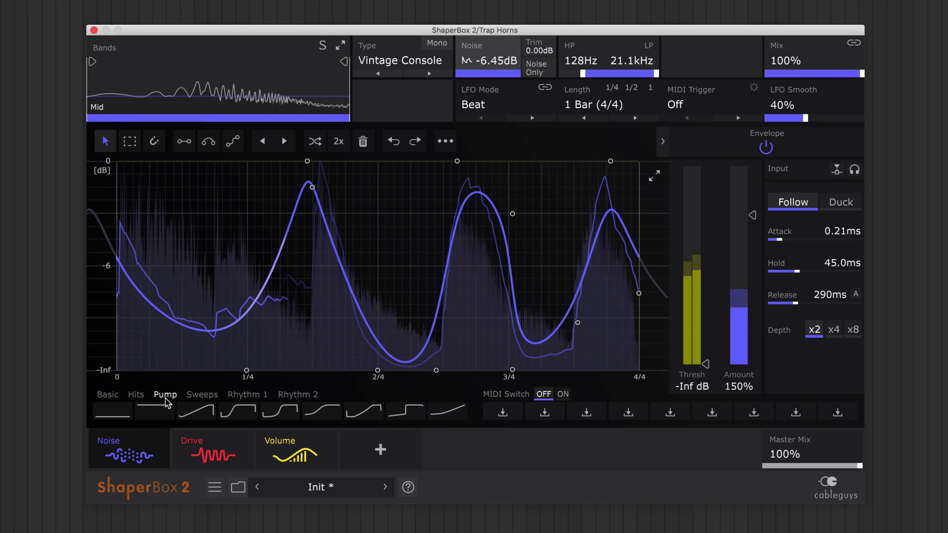
{"action": "left_click", "coordinate": [447, 411]}
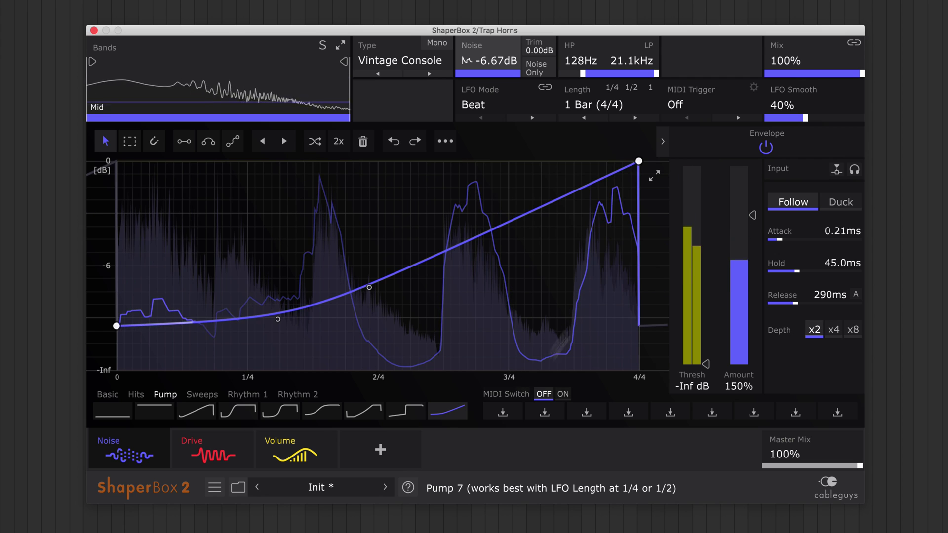
{"action": "left_click", "coordinate": [591, 105]}
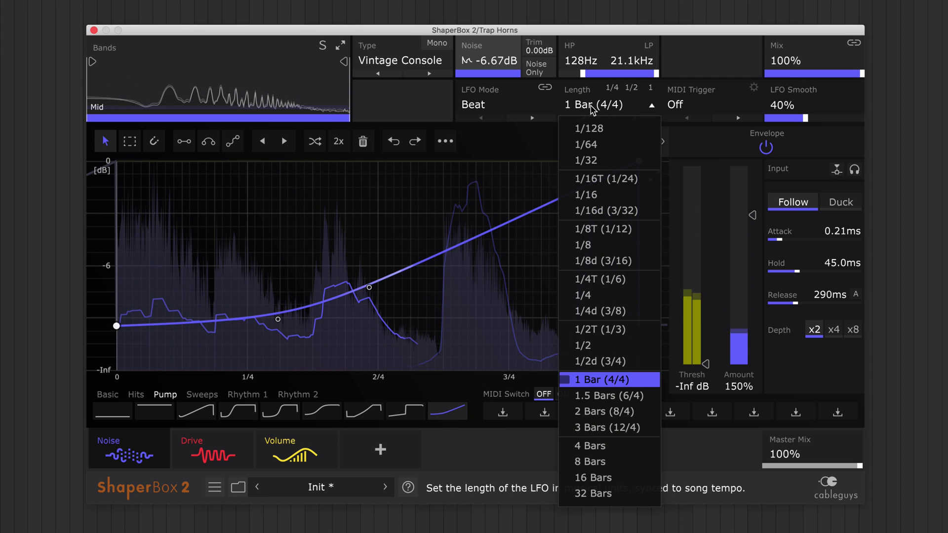
{"action": "left_click", "coordinate": [602, 296]}
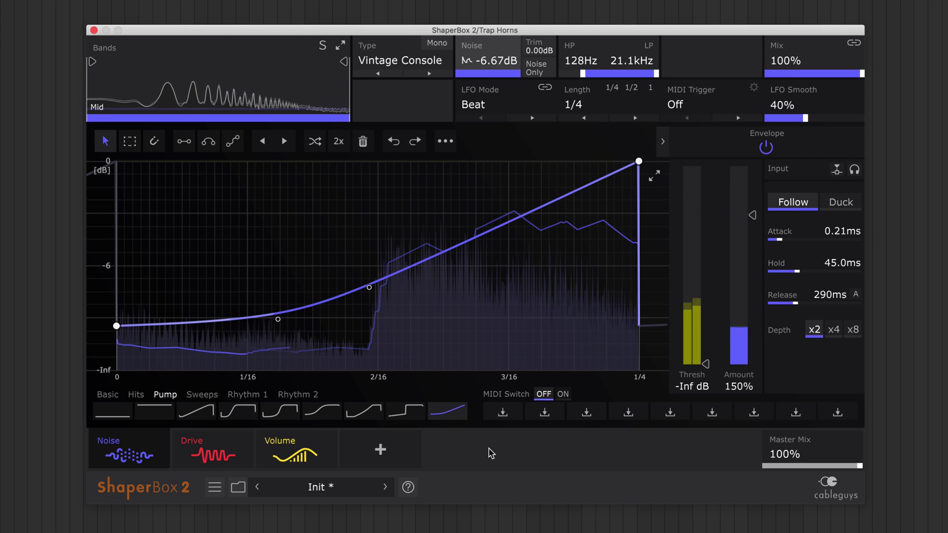
{"action": "left_click", "coordinate": [322, 411]}
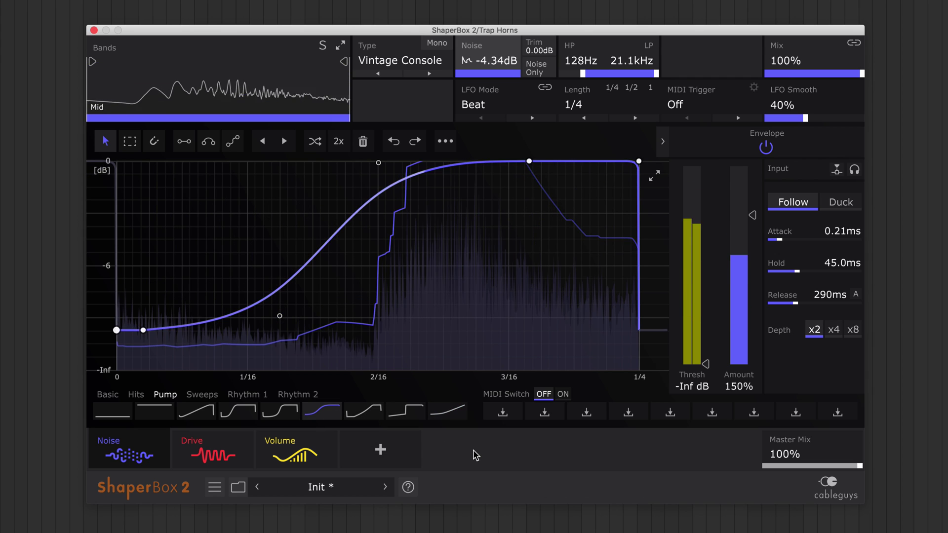
{"action": "left_click", "coordinate": [592, 104]}
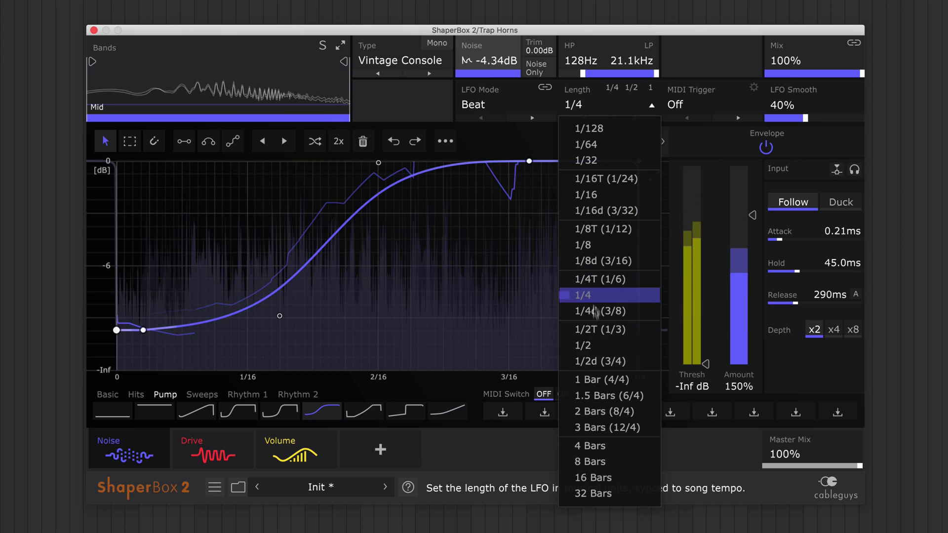
{"action": "left_click", "coordinate": [598, 379]}
Try a Rhythm 1 gate wave, then load the last curvy Rhythm 2 wave.
{"action": "left_click", "coordinate": [247, 394]}
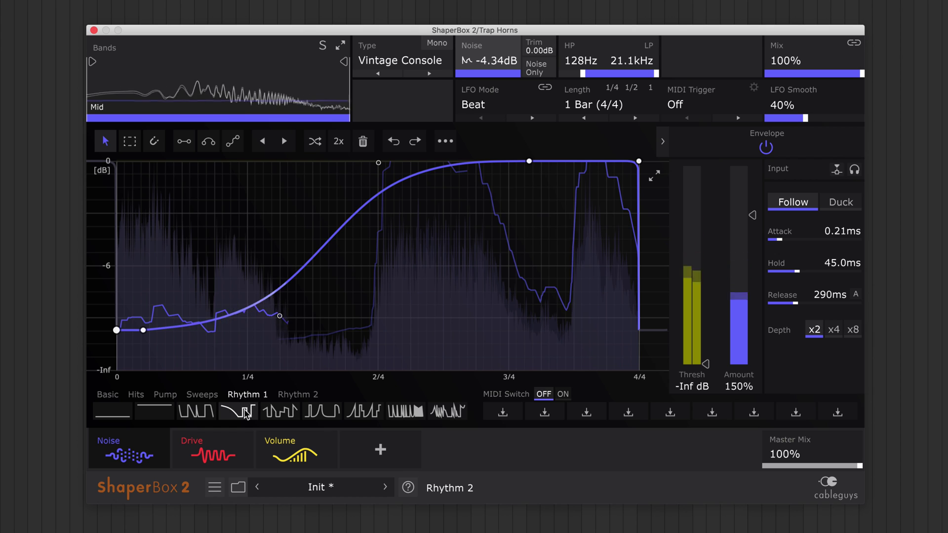
{"action": "left_click", "coordinate": [246, 413]}
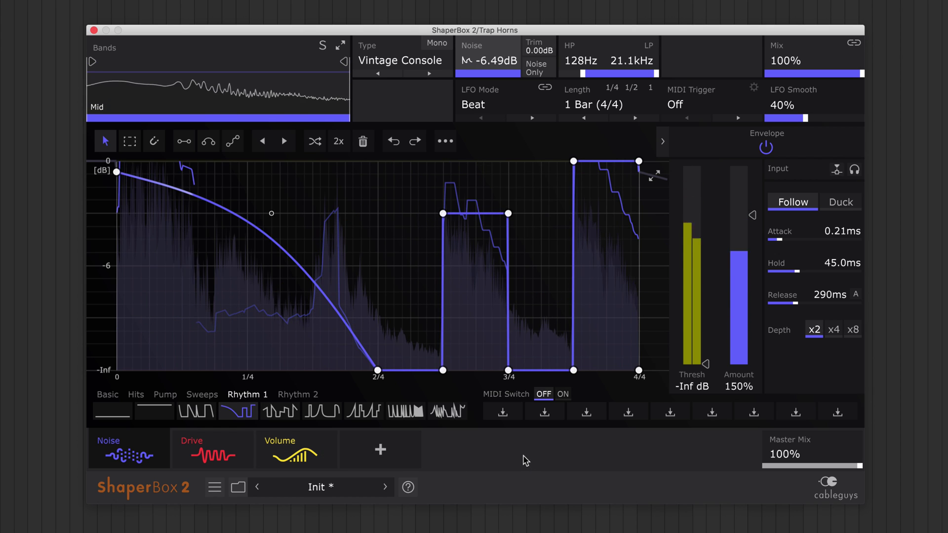
{"action": "left_click", "coordinate": [298, 394]}
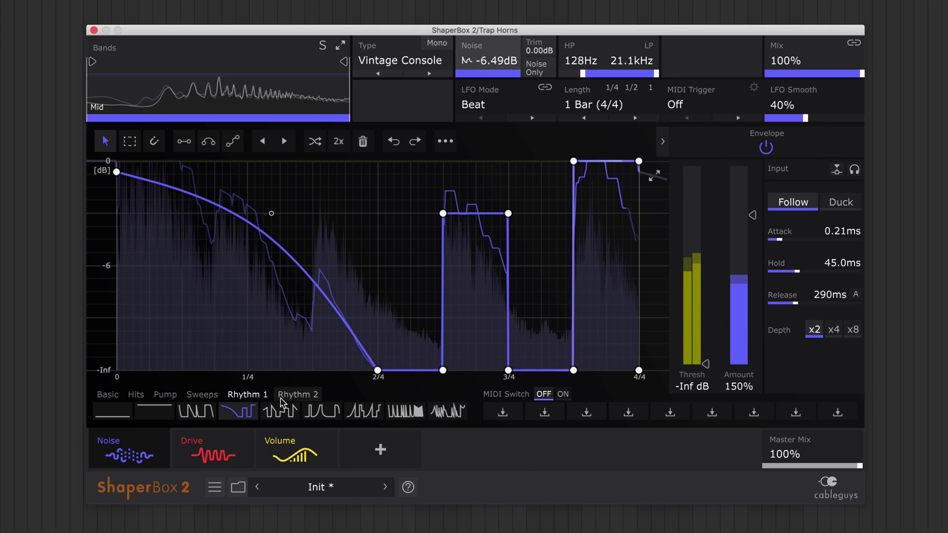
{"action": "left_click", "coordinate": [448, 412]}
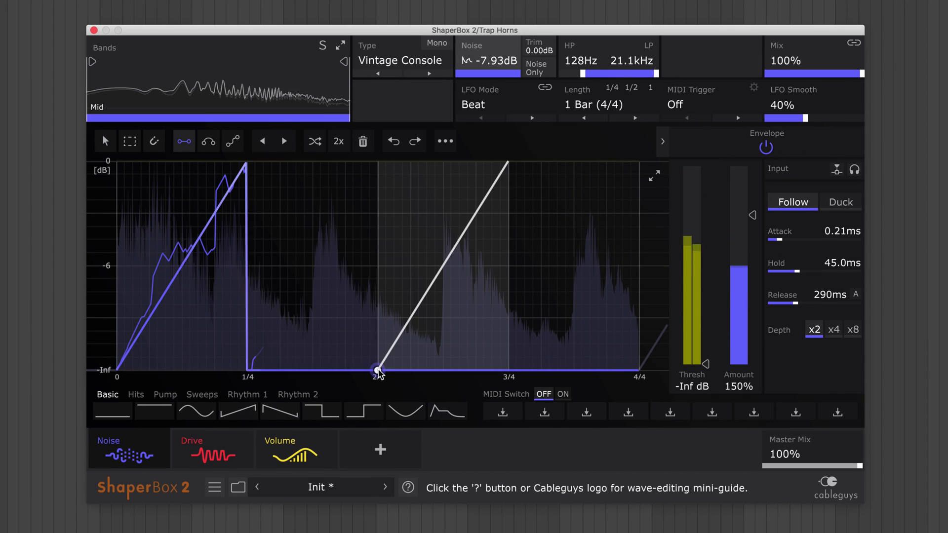
Draw ramps from 1/4 to 2/4 and 2/4 to 4/4, bowing the outer ramps up and sagging the middle.
{"action": "left_click_drag", "start_coordinate": [247, 370], "coordinate": [377, 163]}
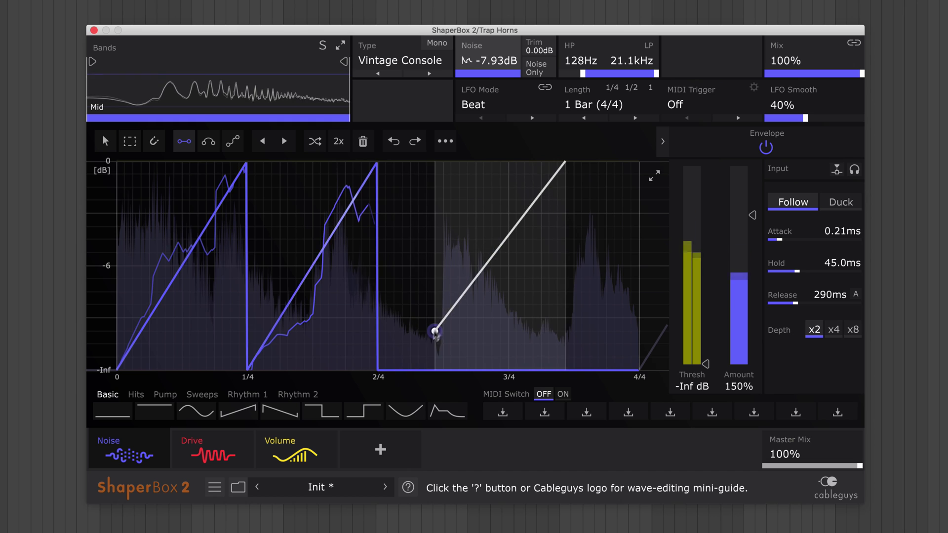
{"action": "left_click_drag", "start_coordinate": [385, 366], "coordinate": [639, 163]}
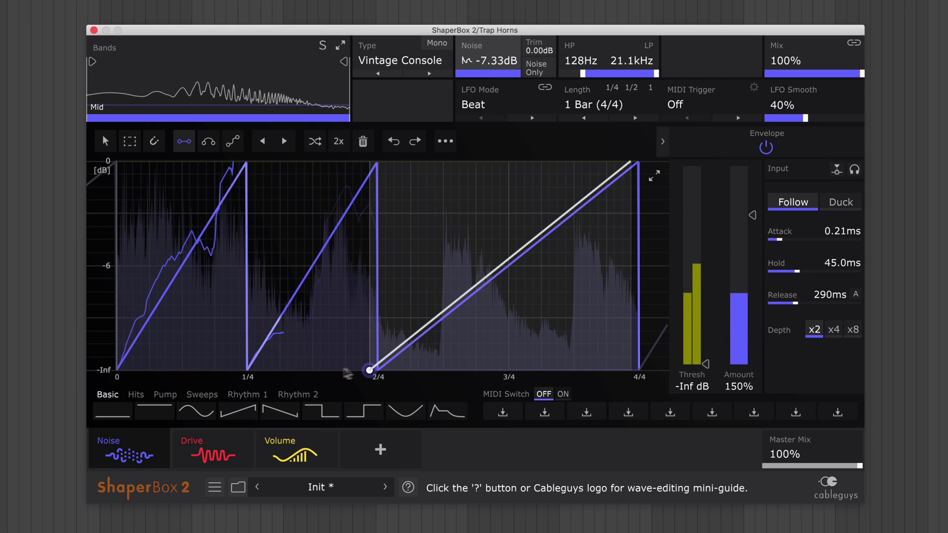
{"action": "left_click", "coordinate": [105, 142]}
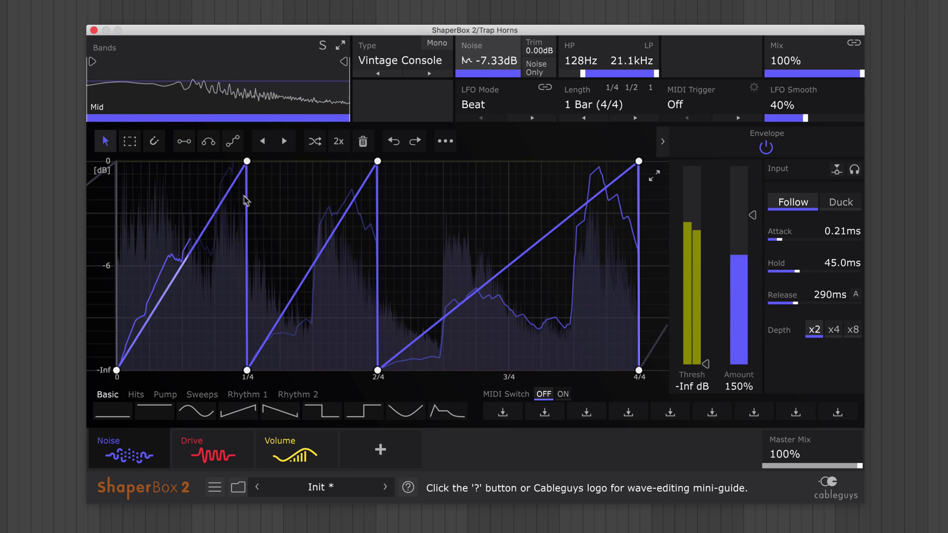
{"action": "left_click_drag", "start_coordinate": [312, 264], "coordinate": [326, 309]}
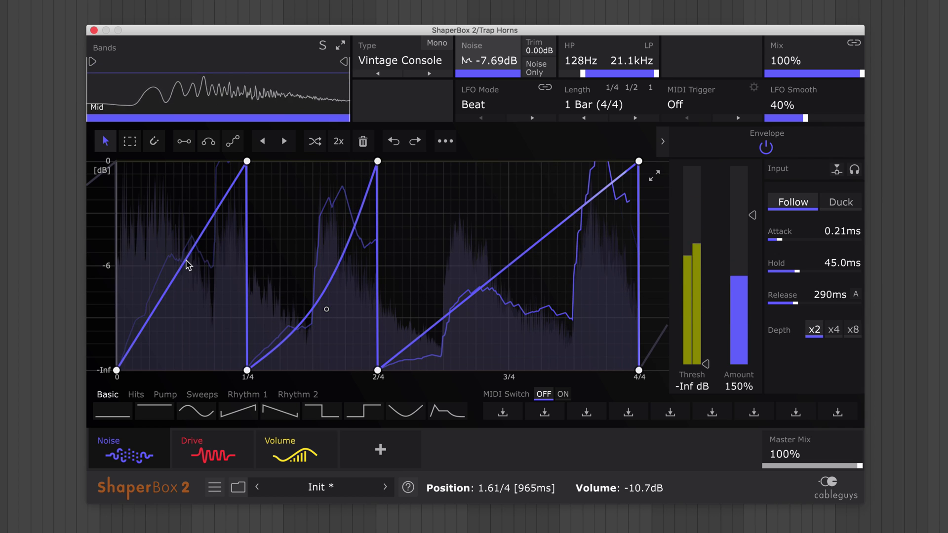
{"action": "left_click_drag", "start_coordinate": [186, 265], "coordinate": [167, 178]}
{"action": "left_click_drag", "start_coordinate": [508, 265], "coordinate": [496, 182]}
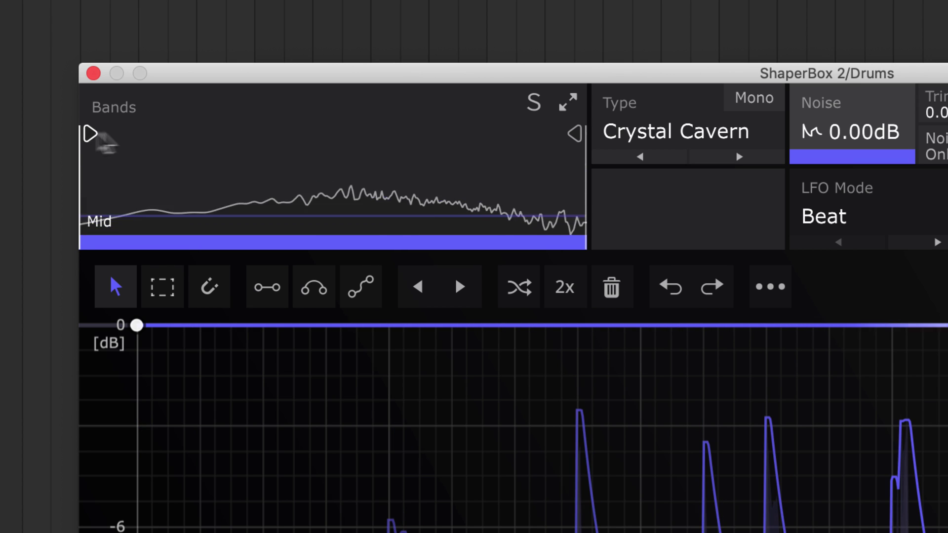
Split off a High band and load a Rhythm 2 preset pattern onto it.
{"action": "left_click_drag", "start_coordinate": [574, 133], "coordinate": [197, 133]}
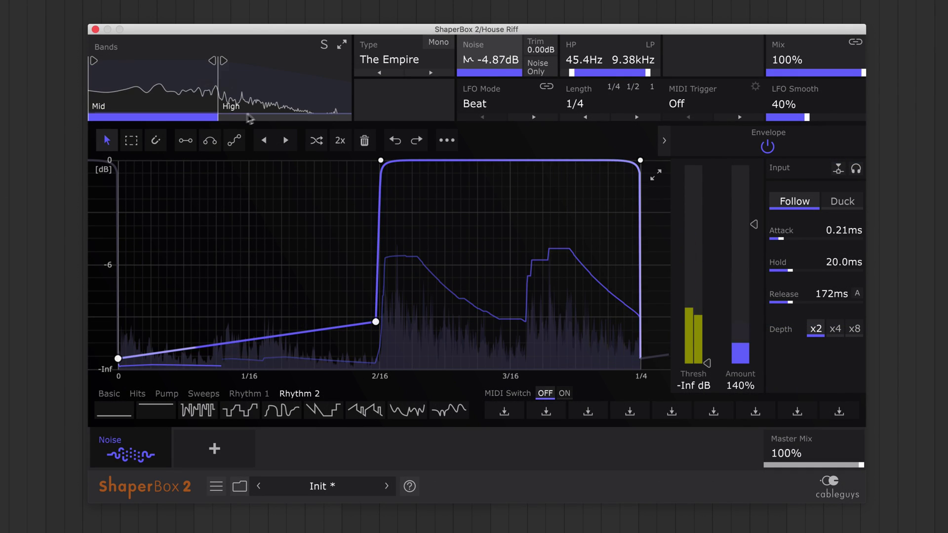
{"action": "left_click", "coordinate": [296, 89]}
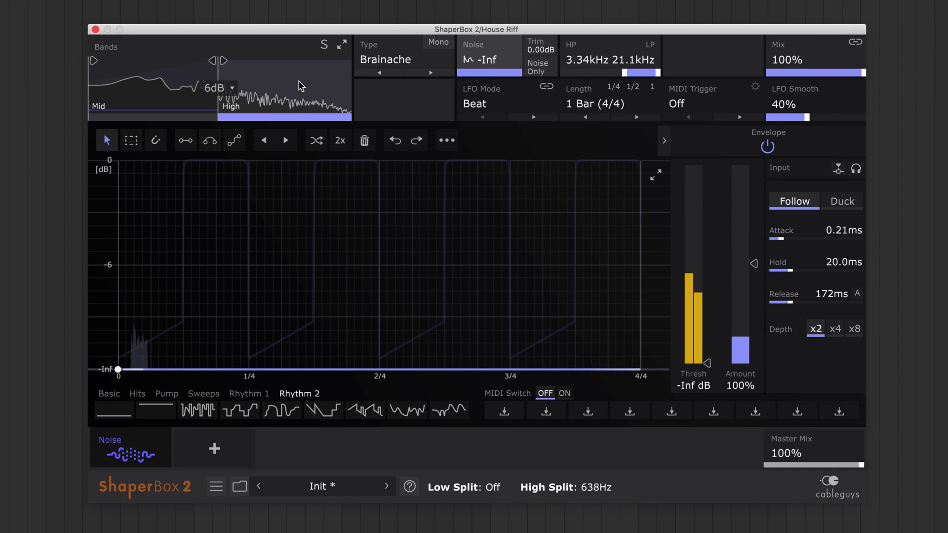
{"action": "left_click", "coordinate": [210, 411]}
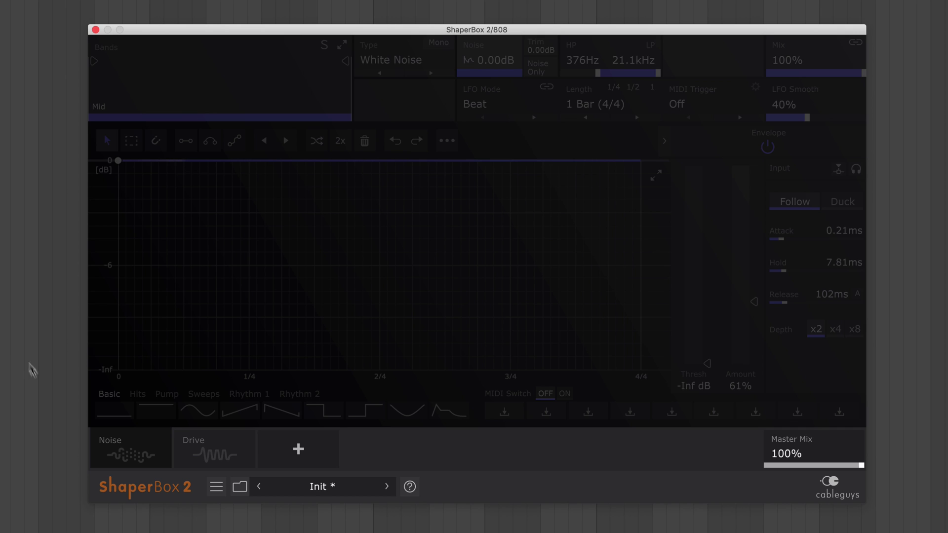
Power on the Noise shaper, then bring up the Drive shaper and enable it.
{"action": "left_click", "coordinate": [111, 458]}
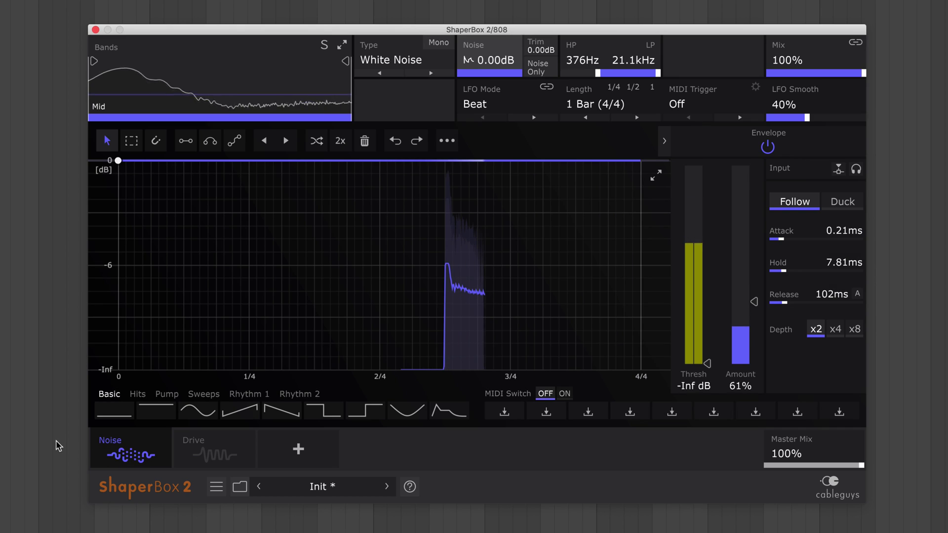
{"action": "left_click", "coordinate": [189, 441]}
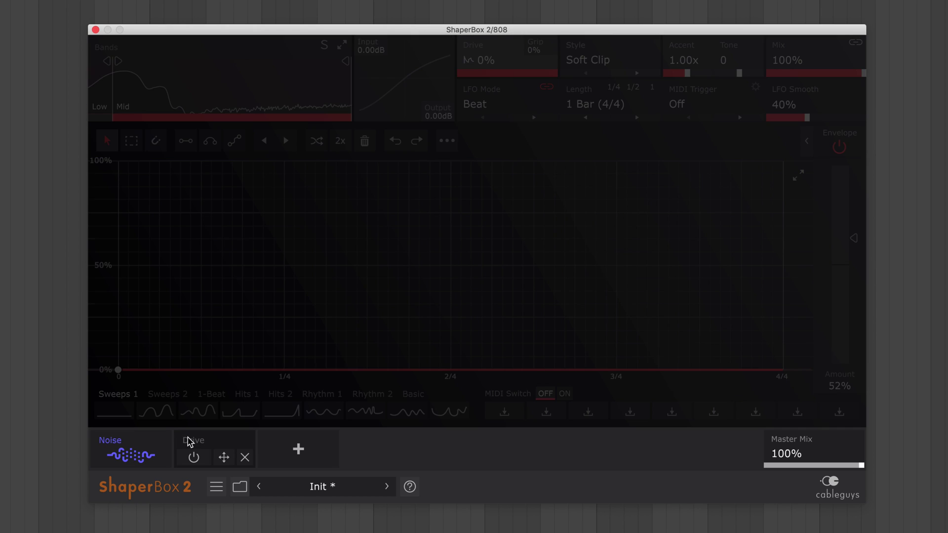
{"action": "left_click", "coordinate": [194, 457]}
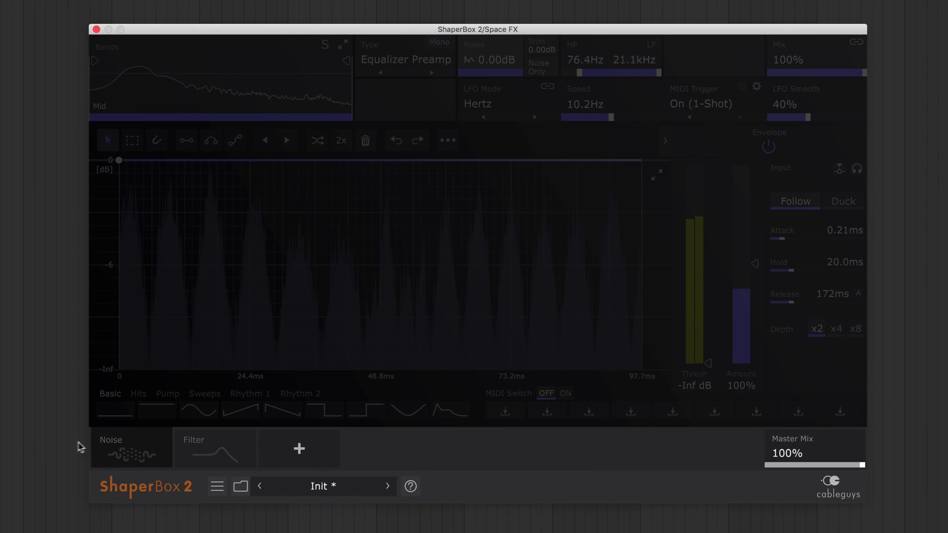
Power on the Space FX Noise shaper and its 6-Peak Phaser Filter shaper to show the sweep.
{"action": "left_click", "coordinate": [111, 458]}
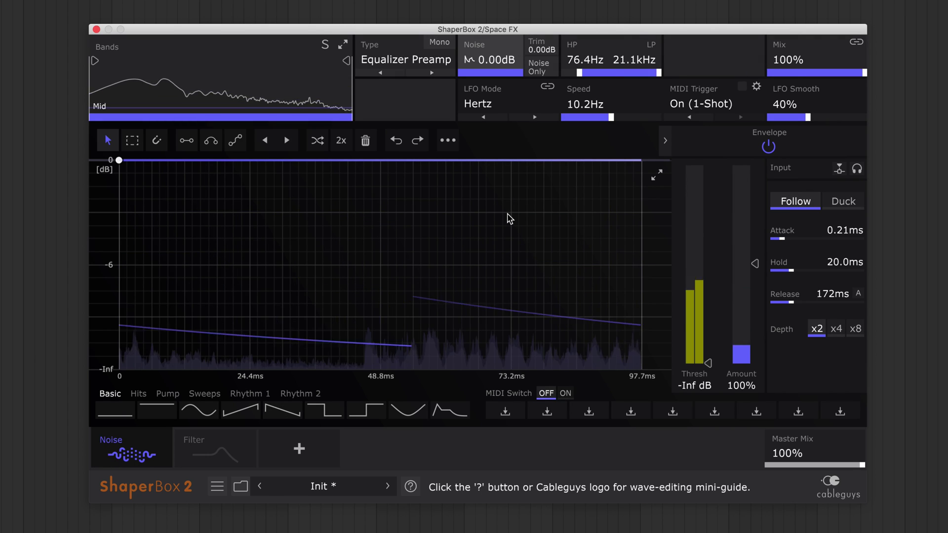
{"action": "left_click", "coordinate": [204, 440]}
{"action": "left_click", "coordinate": [194, 457]}
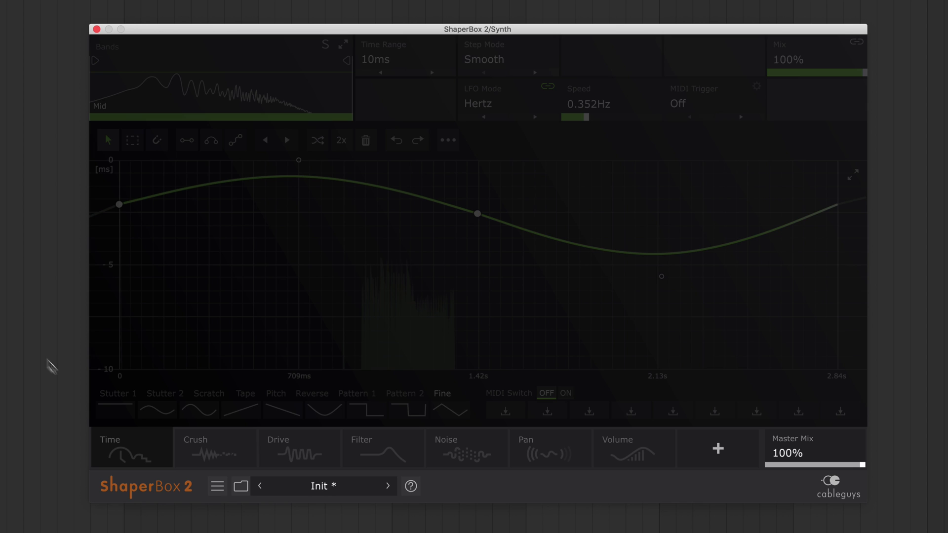
Power on the Synth's Time, Crush, Drive, Filter, Pan, Volume and Noise shapers.
{"action": "left_click", "coordinate": [111, 458]}
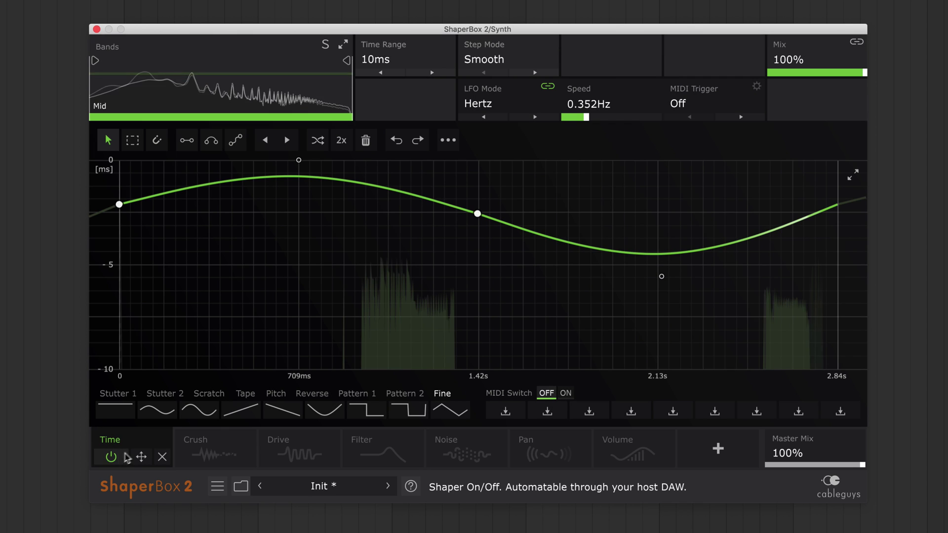
{"action": "left_click", "coordinate": [195, 462]}
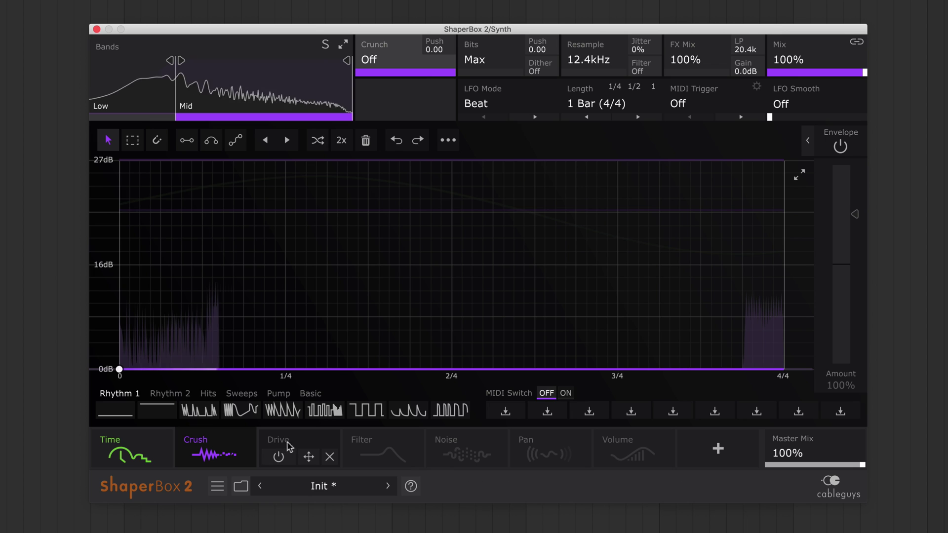
{"action": "left_click", "coordinate": [280, 457]}
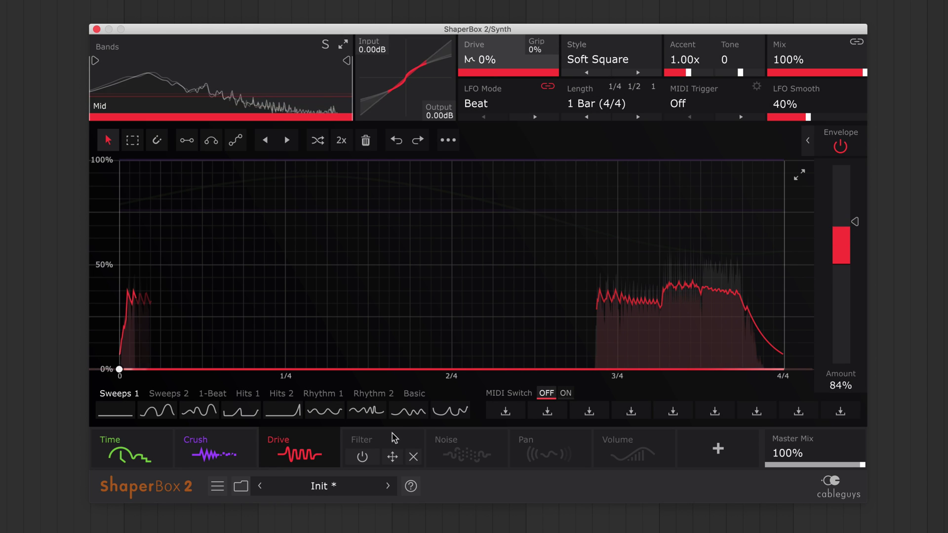
{"action": "left_click", "coordinate": [362, 457]}
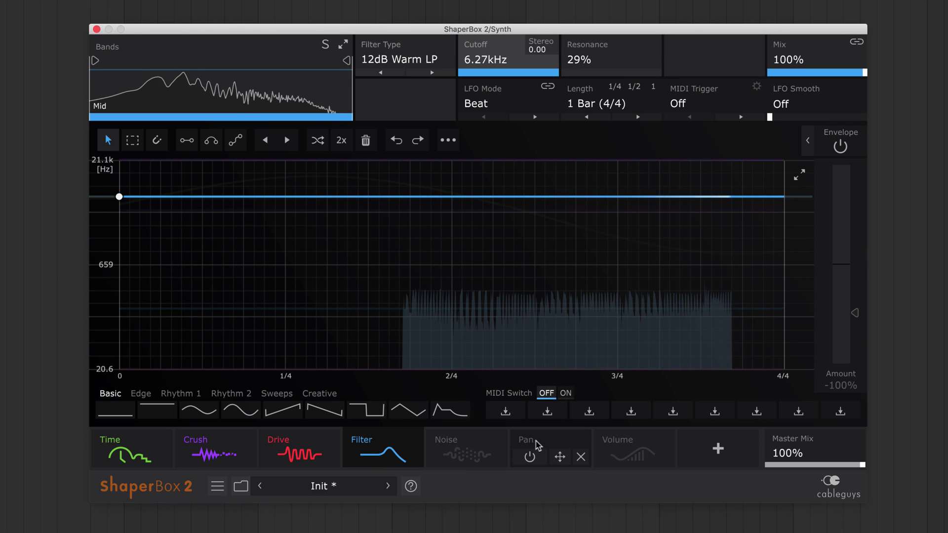
{"action": "left_click", "coordinate": [529, 456]}
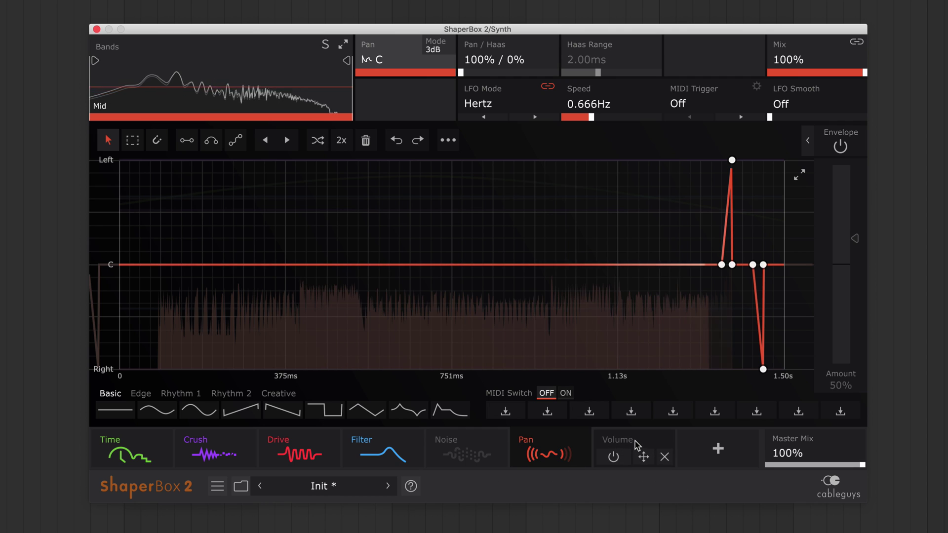
{"action": "left_click", "coordinate": [611, 455]}
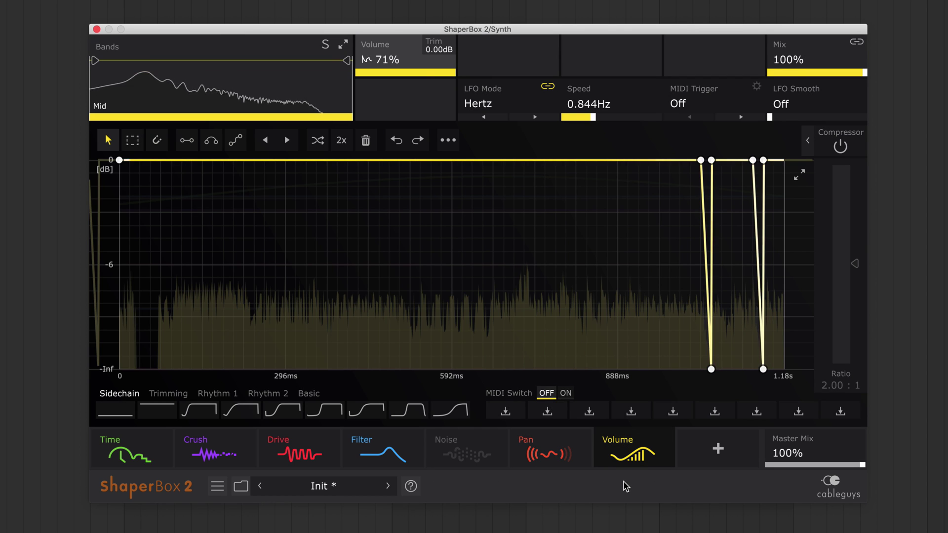
{"action": "left_click", "coordinate": [480, 447]}
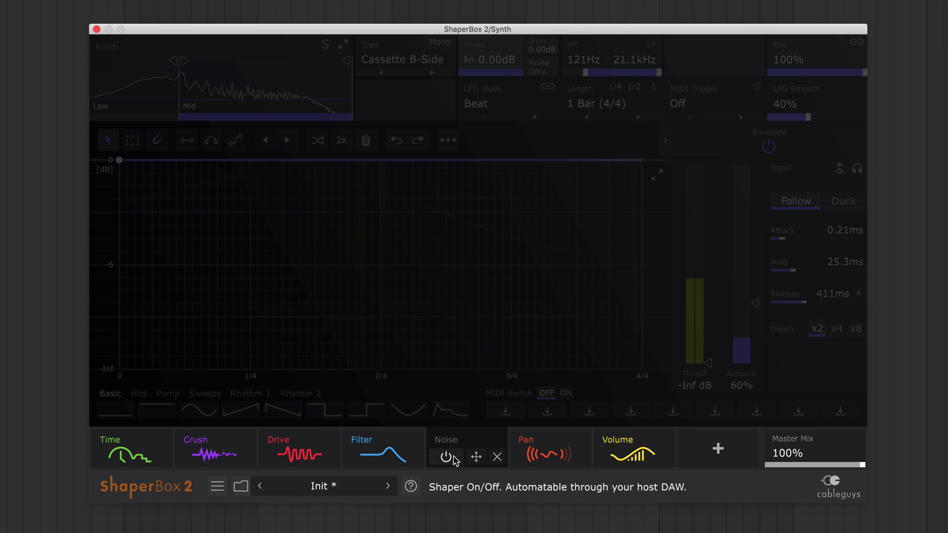
{"action": "left_click", "coordinate": [447, 458]}
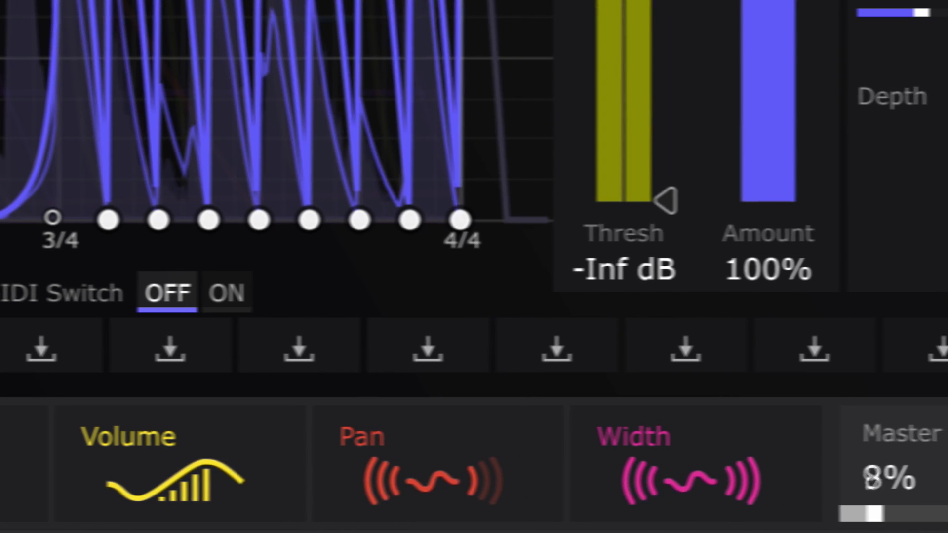
Raise the Woodland Birds noise level to -2.38dB and move the Noise shaper second, after Crush.
{"action": "left_click_drag", "start_coordinate": [868, 478], "coordinate": [939, 482]}
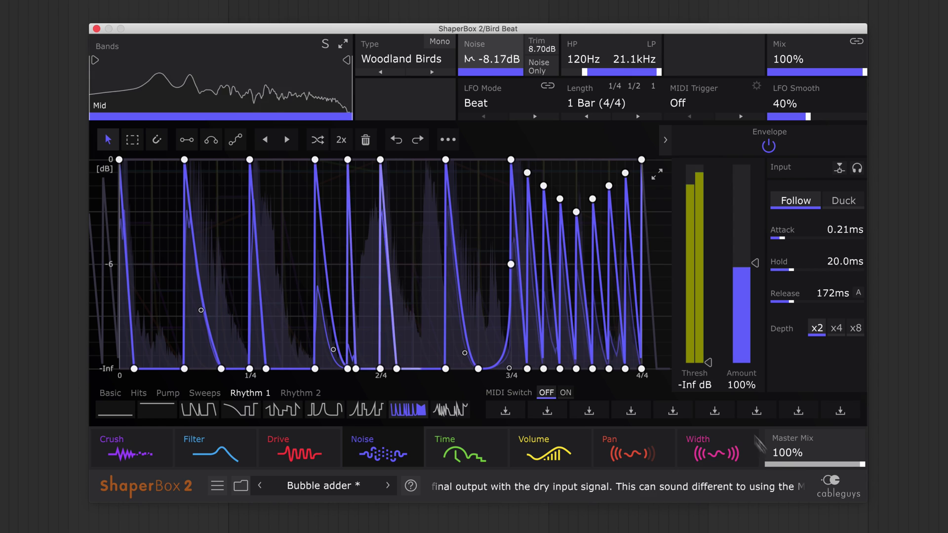
{"action": "left_click_drag", "start_coordinate": [502, 59], "coordinate": [501, 40]}
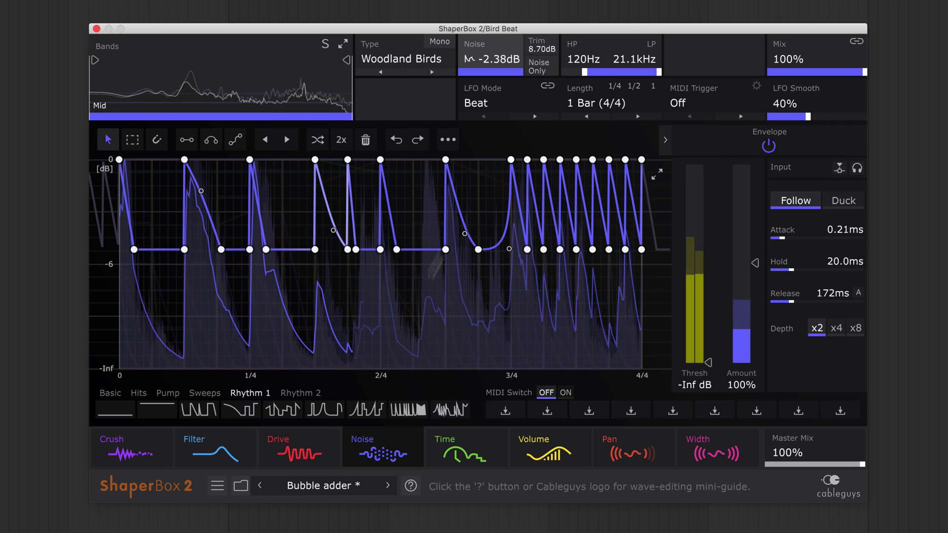
{"action": "left_click_drag", "start_coordinate": [390, 432], "coordinate": [217, 441]}
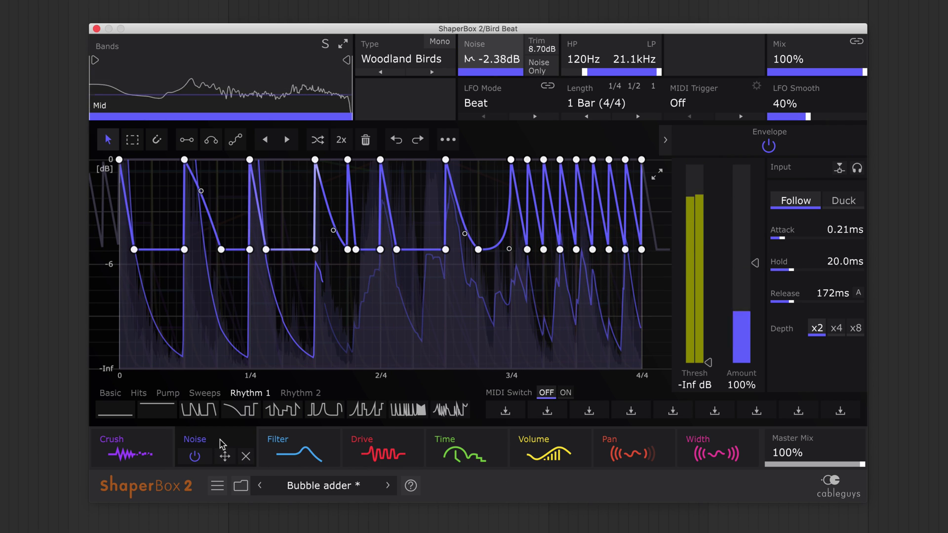